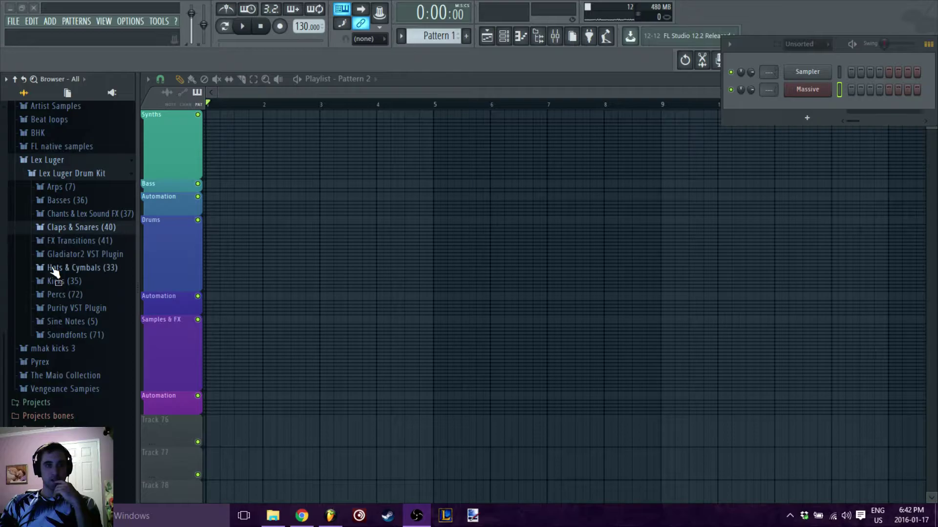
- Look through the Packs and Projects folders in the sample browser
left_click(79, 159)
scroll(85, 312, "up", 1)
scroll(88, 316, "down", 1)
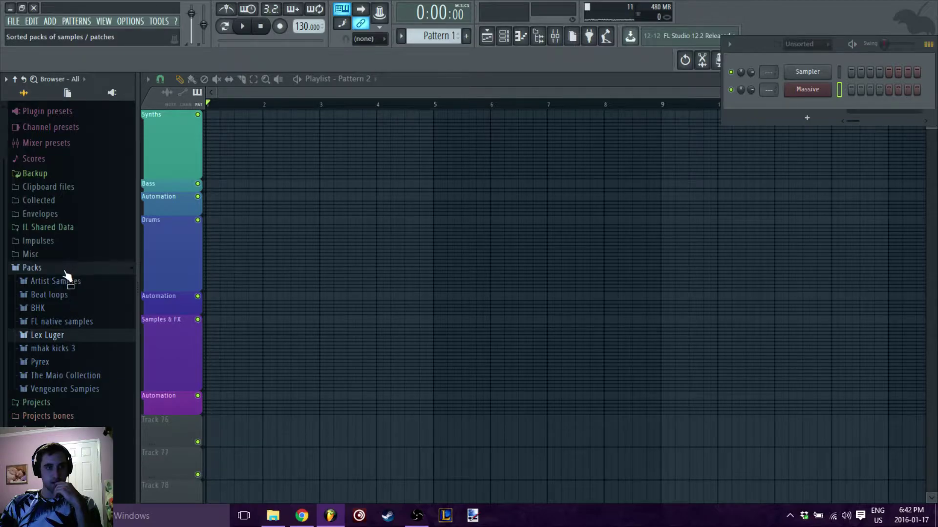
left_click(39, 403)
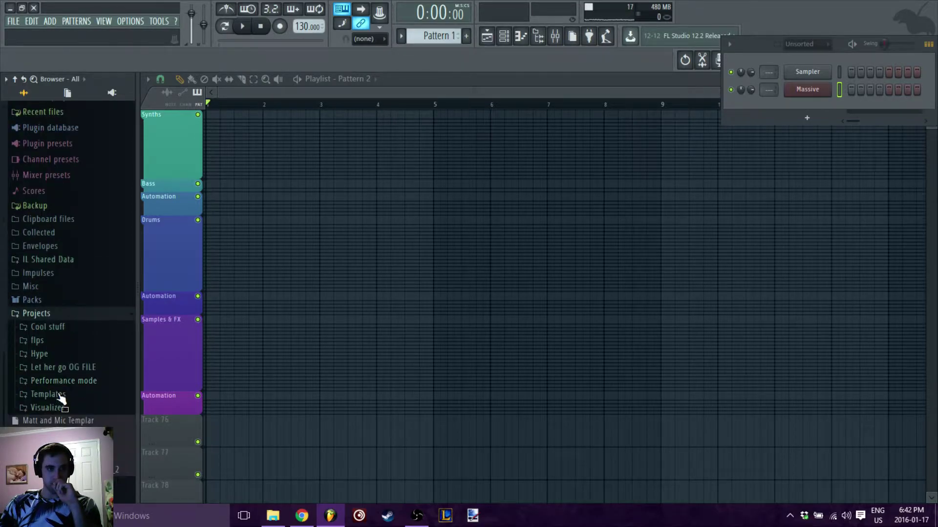
left_click(73, 248)
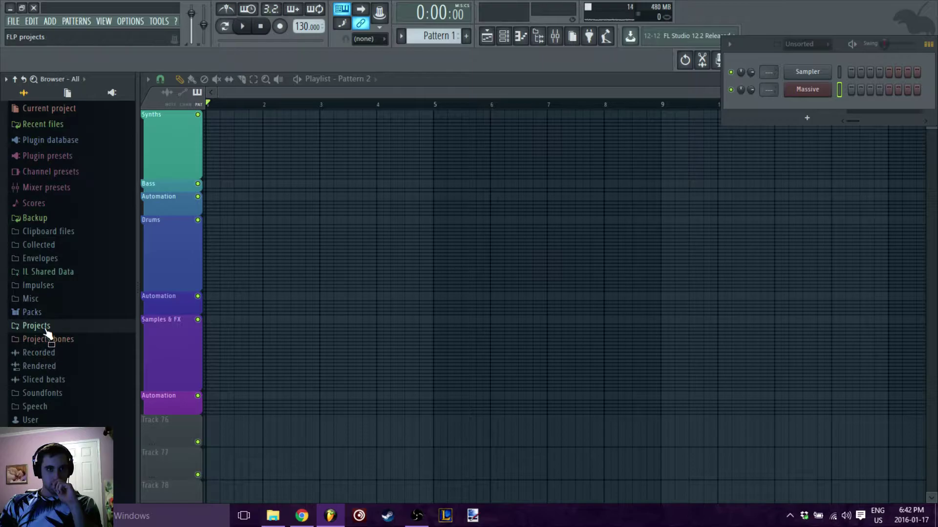
left_click(47, 313)
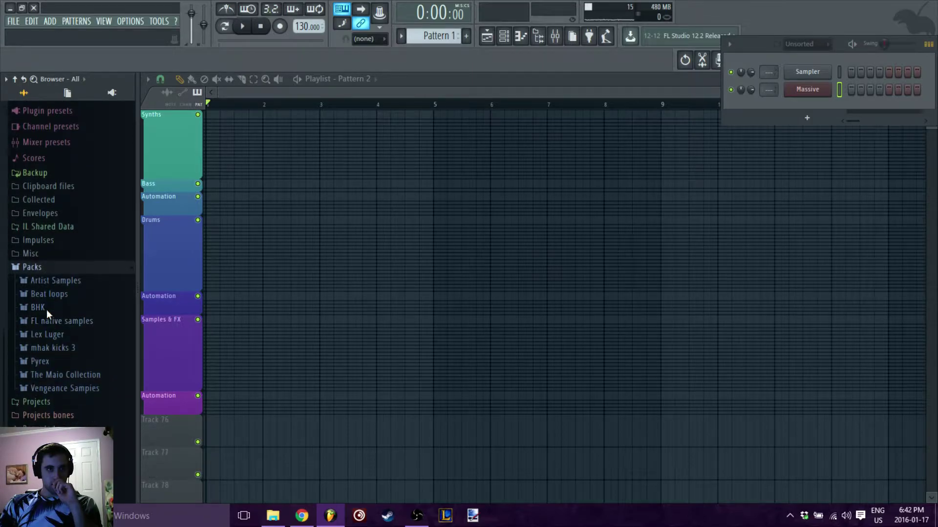
- Open the hype folder inside Recorded in the sample browser
left_click(44, 442)
left_click(39, 357)
left_click(39, 358)
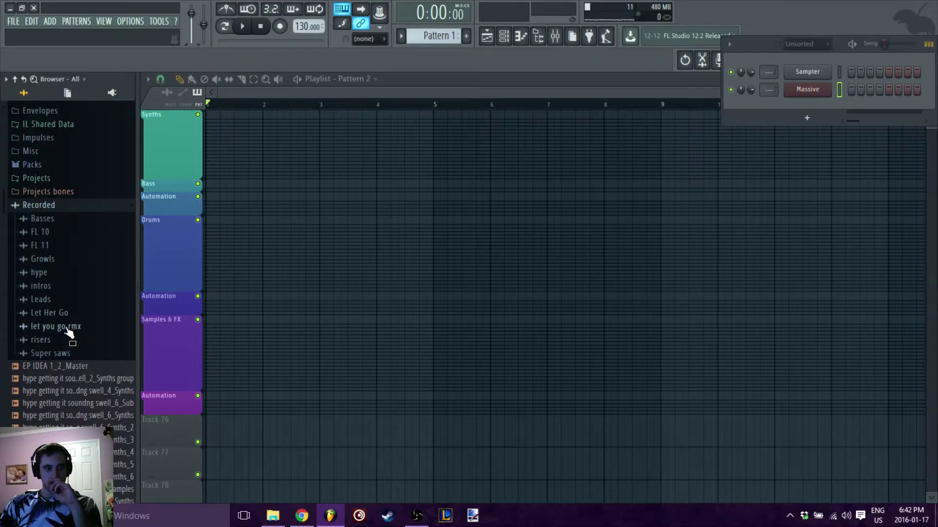
left_click(46, 300)
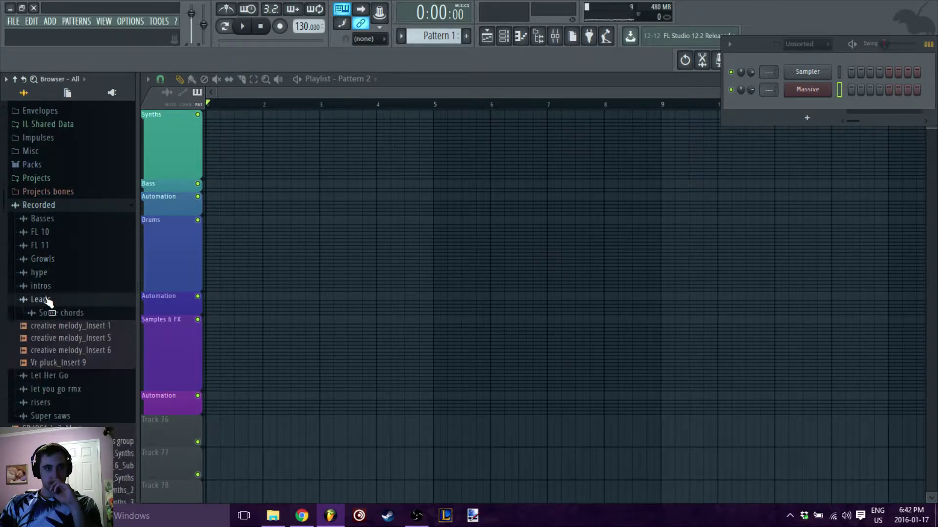
left_click(46, 277)
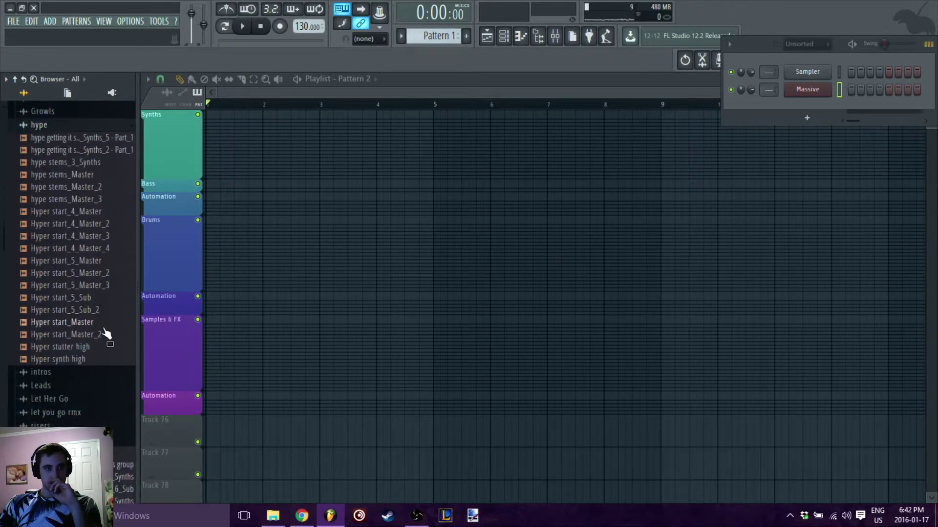
scroll(103, 333, "up", 5)
scroll(102, 330, "down", 3)
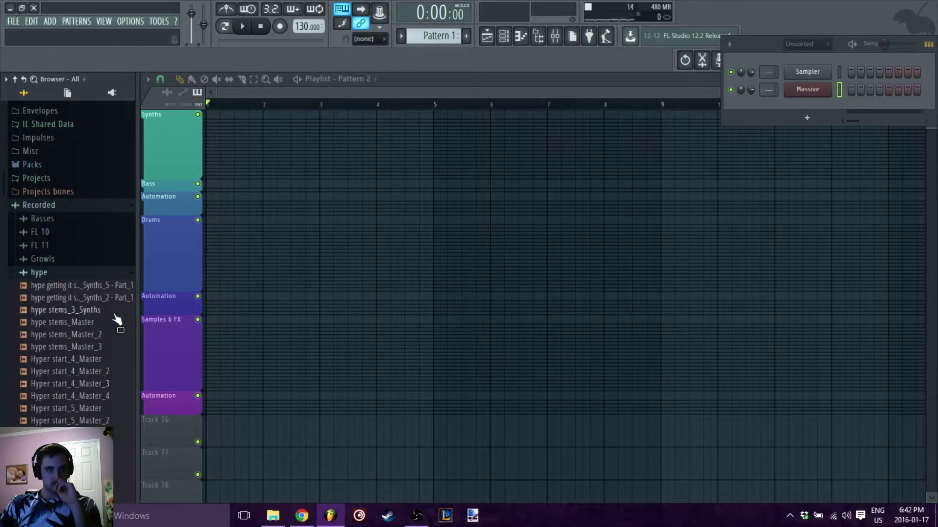
- Preview the hype stems_Master recordings and place hype stems_Master in the playlist
left_click(93, 324)
left_click(90, 337)
left_click(89, 343)
left_click(89, 338)
left_click(89, 326)
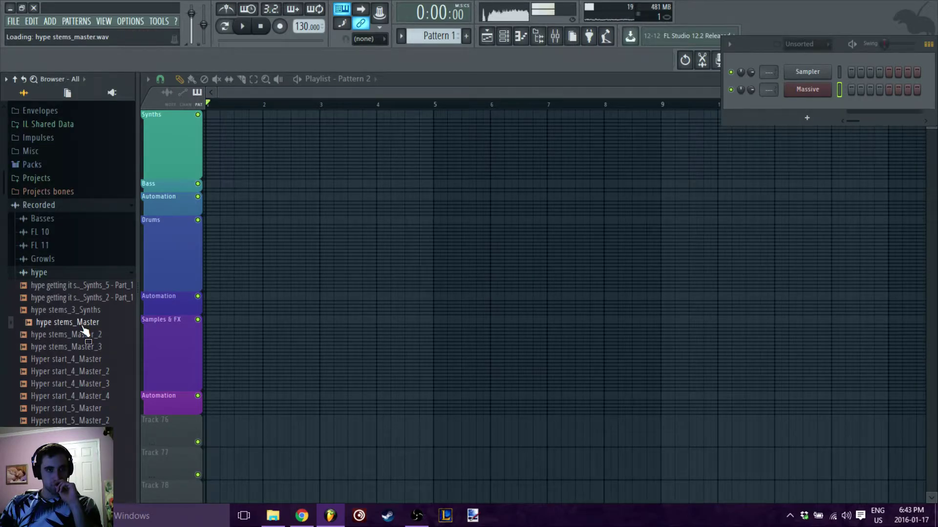
left_click_drag(80, 330, 283, 246)
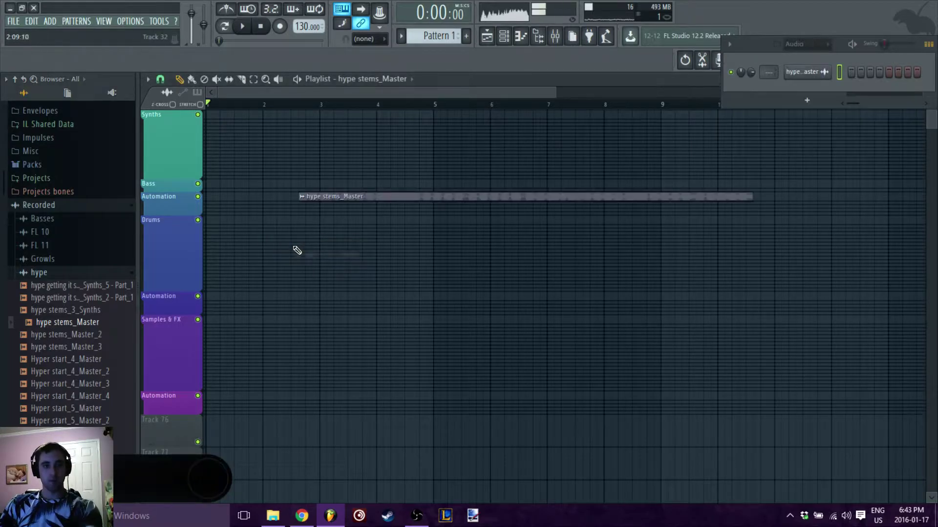
- Move the hype stems_Master clip to bar 1 on the first Synths track and play it back briefly
key("space")
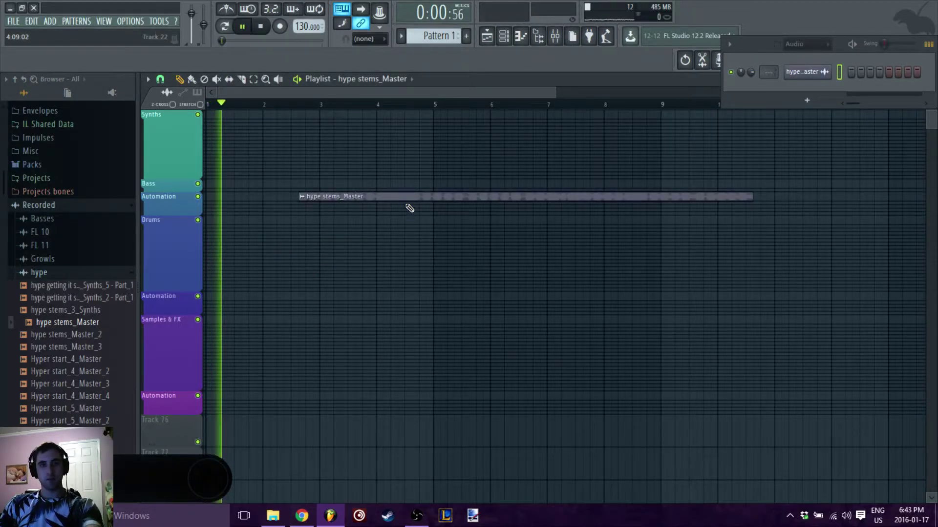
key("space")
left_click_drag(401, 198, 306, 117)
key("space")
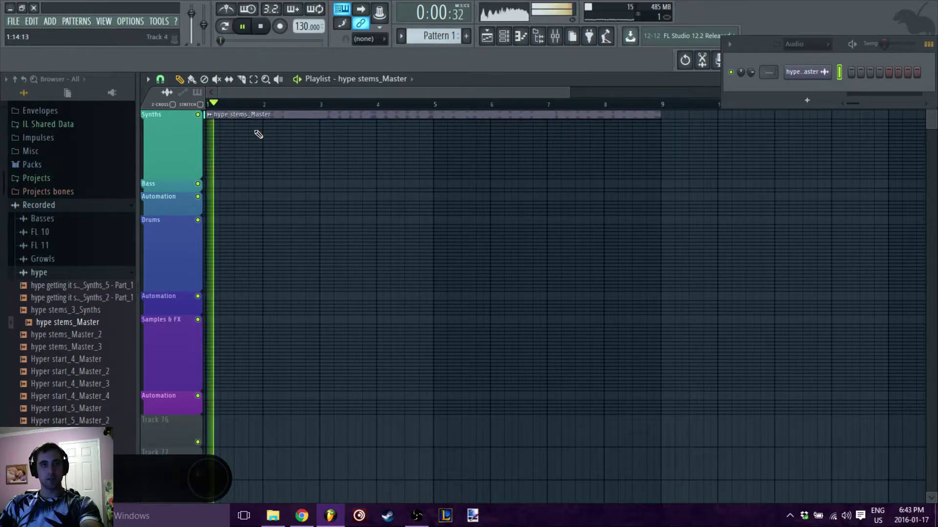
key("space")
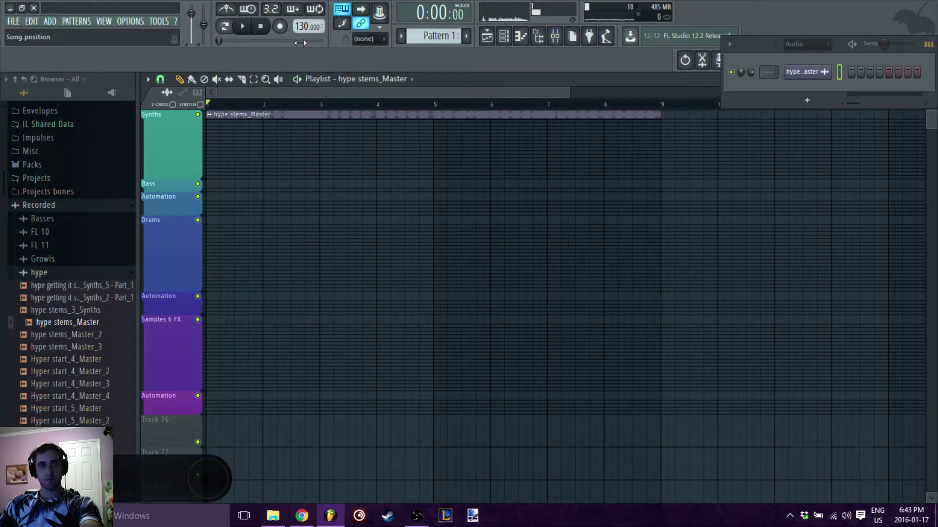
- Set the project tempo to 108 BPM and play the hype stems_Master clip from the start
left_click_drag(301, 30, 300, 53)
key("Return")
left_click(303, 84)
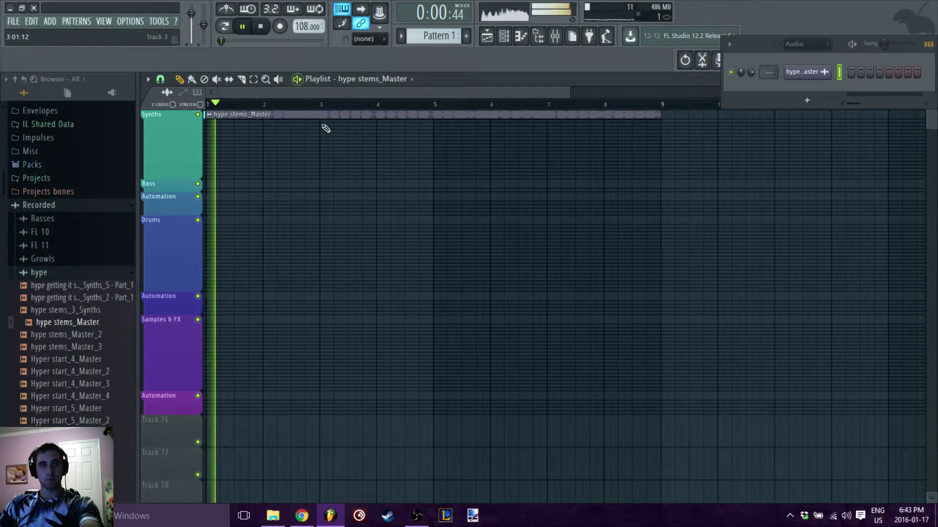
left_click_drag(645, 221, 205, 114)
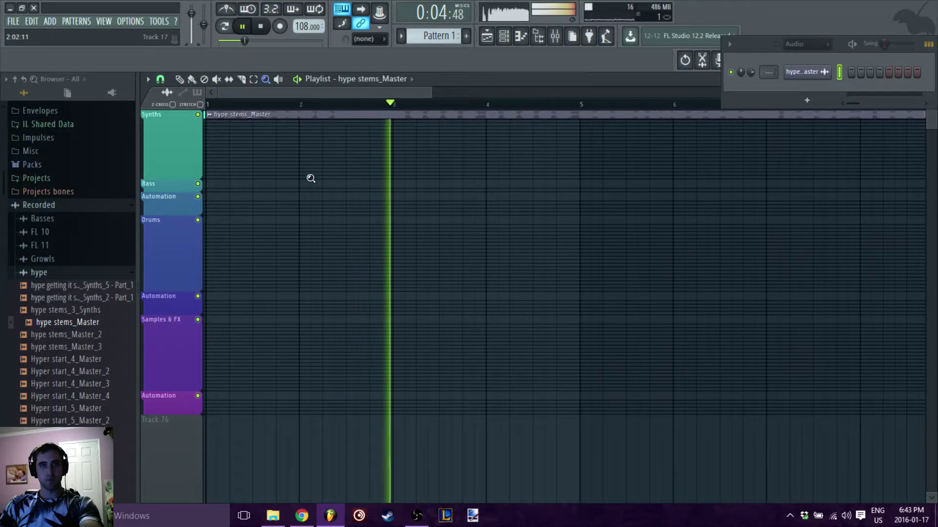
key("space")
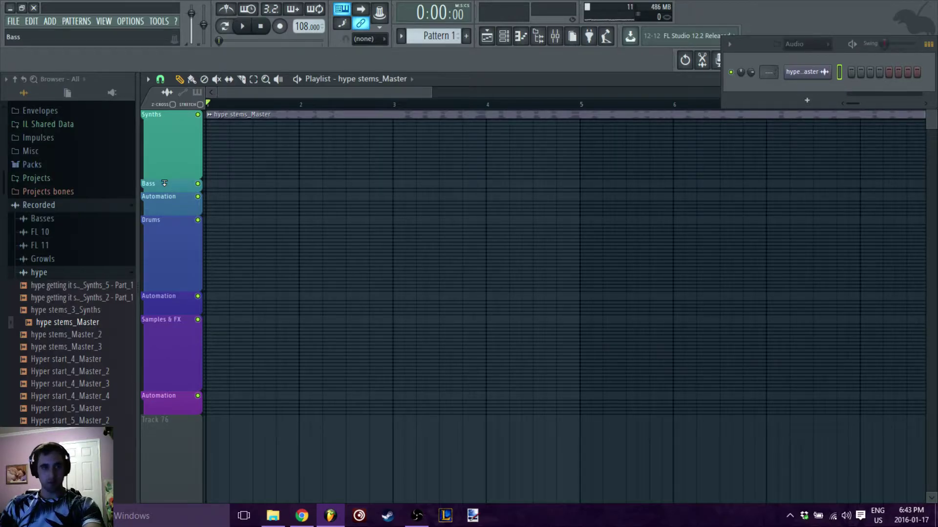
- Enlarge the first Drums track and open the Artist Samples folder under Packs in the sample browser
left_click(147, 224)
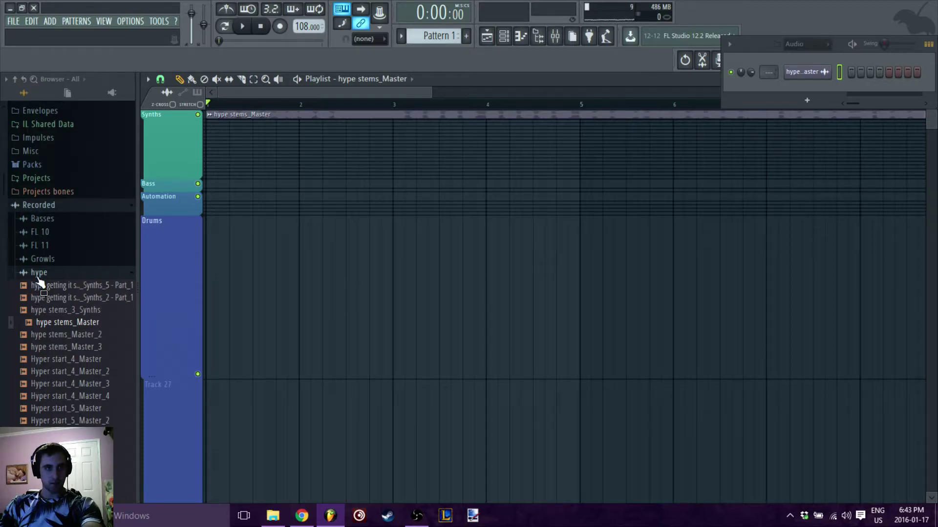
left_click(38, 276)
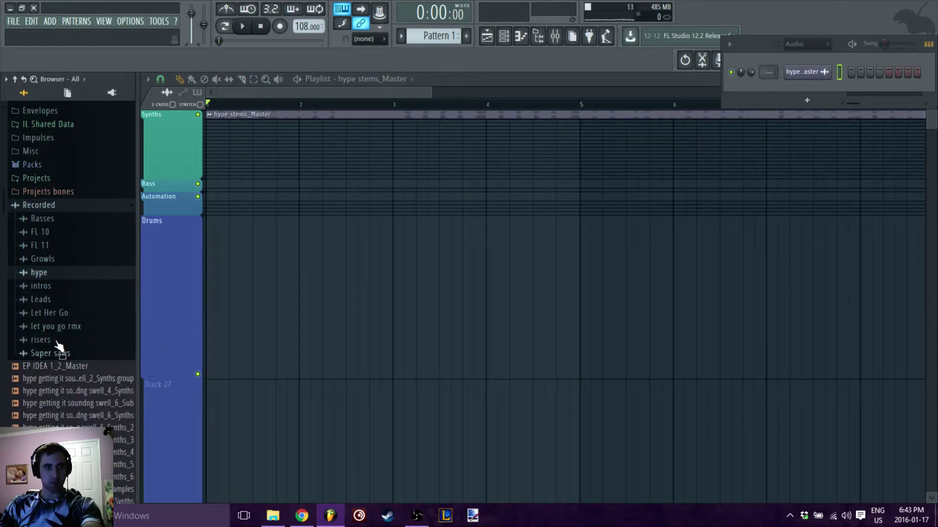
left_click(49, 206)
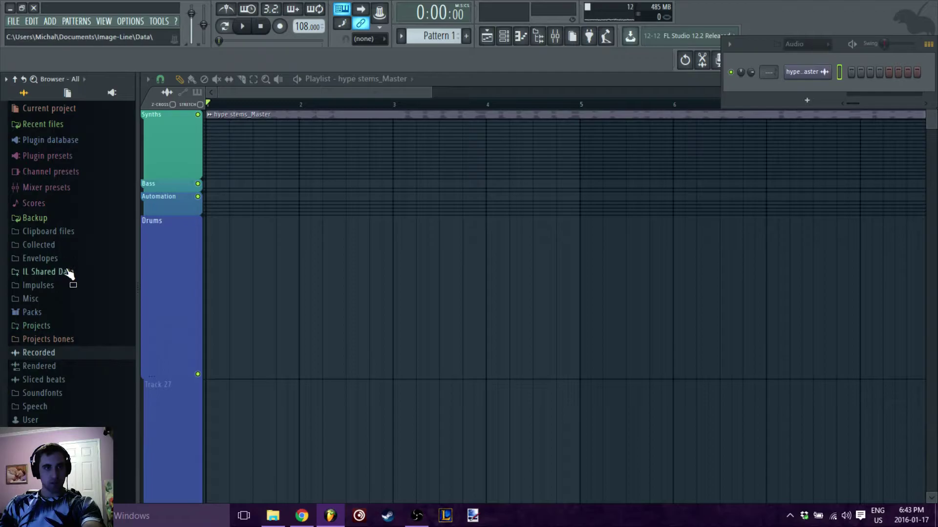
left_click(34, 312)
scroll(88, 332, "down", 1)
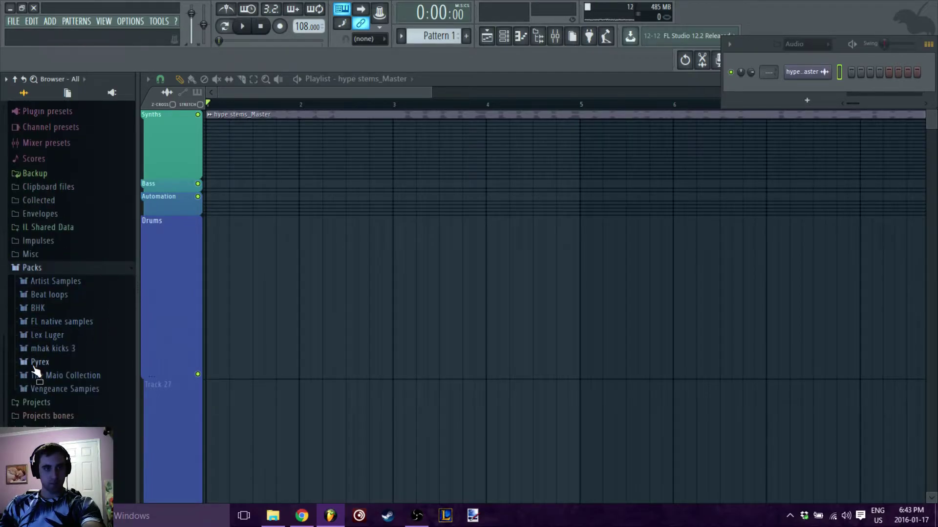
left_click(49, 283)
- Preview Kick_VRkick from the Virtual Riot folder and place it at the start of the first Drums track
scroll(58, 308, "down", 5)
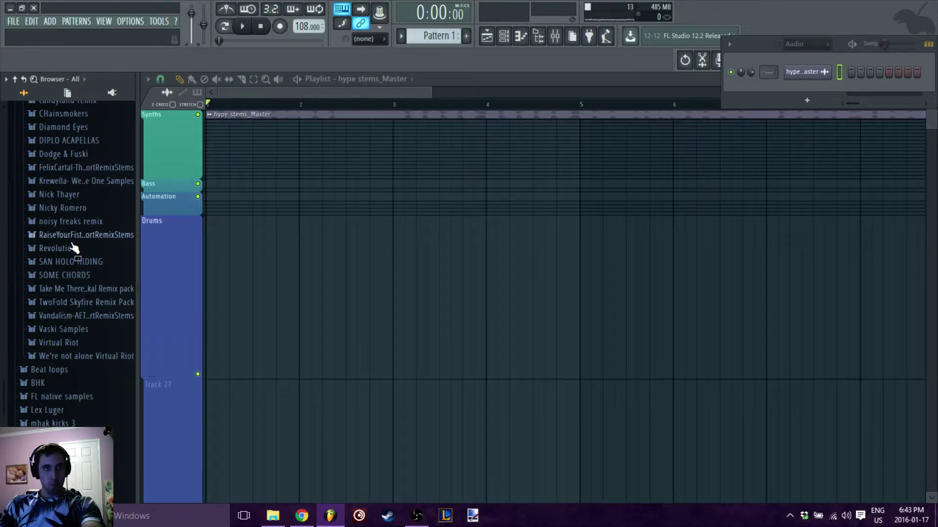
scroll(78, 244, "up", 5)
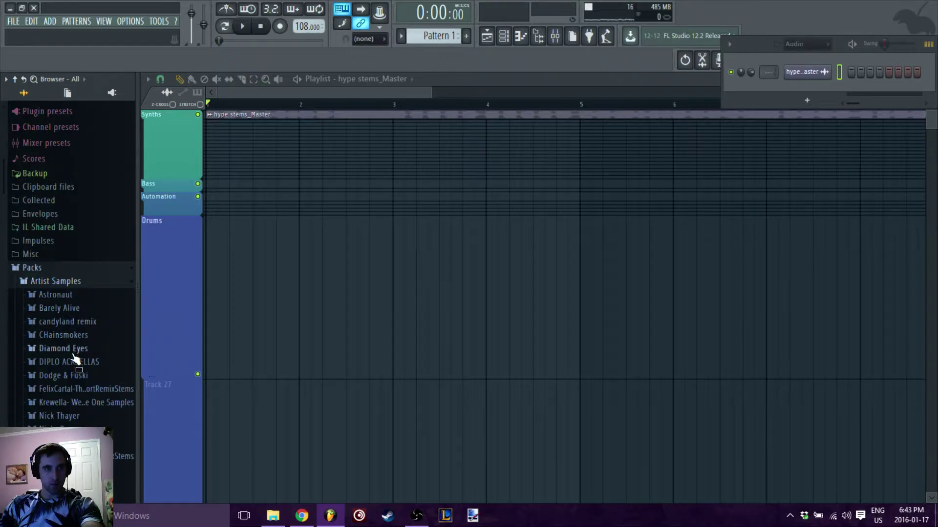
scroll(76, 361, "down", 5)
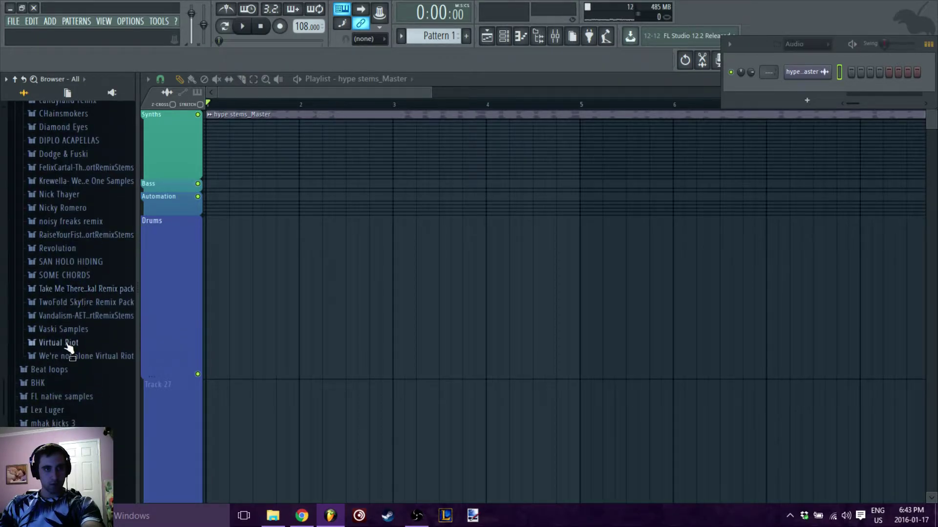
left_click(73, 343)
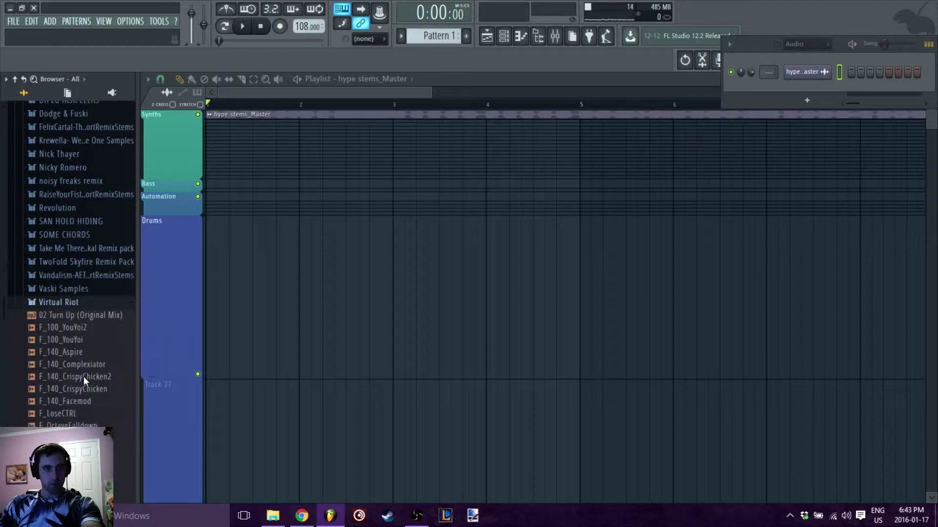
scroll(71, 376, "down", 3)
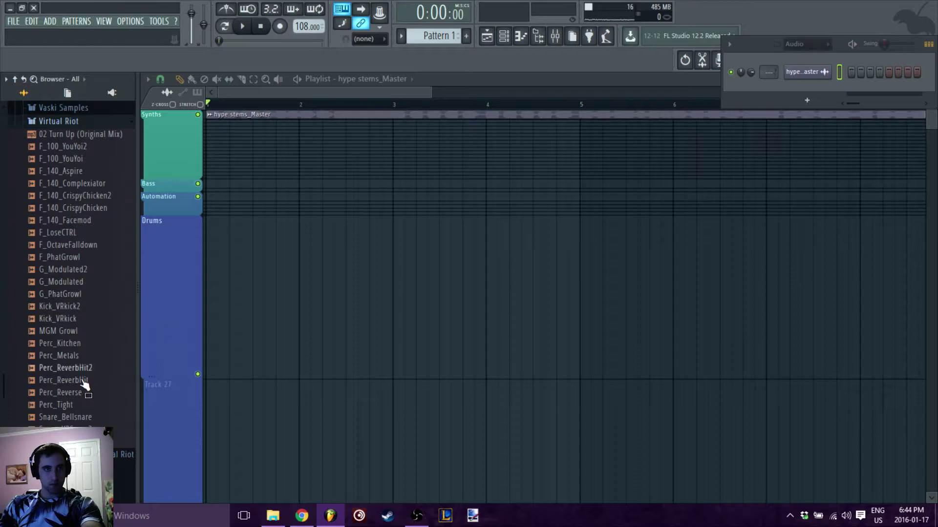
left_click(78, 320)
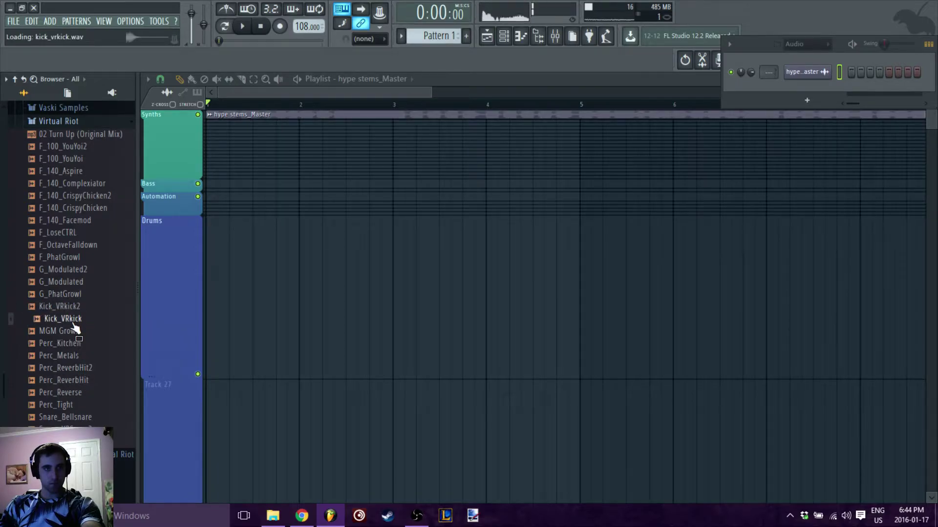
left_click_drag(74, 328, 211, 294)
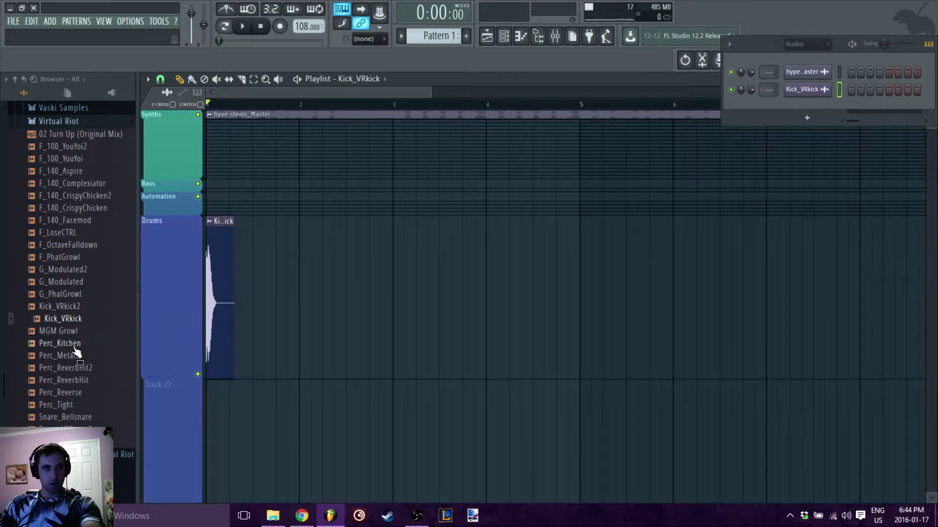
- Collapse Artist Samples and open the BHK_RC4_Drum Hits folder inside the BHK pack's BHK_RC4_WAV folder
scroll(74, 342, "up", 4)
left_click(81, 268)
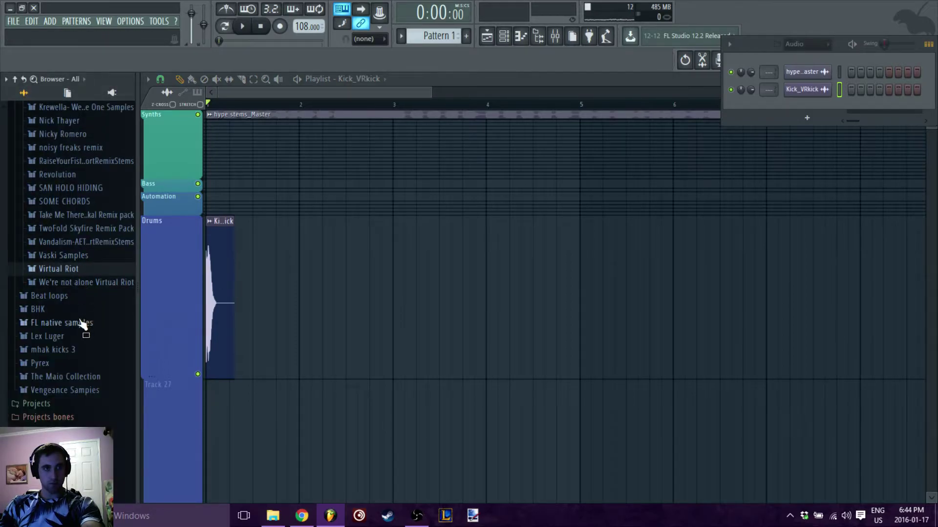
scroll(73, 249, "up", 6)
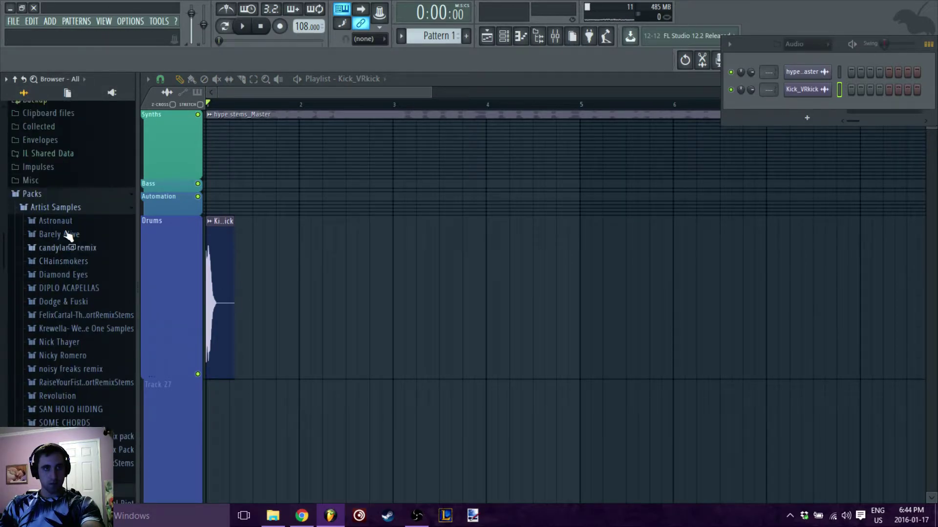
left_click(56, 208)
left_click(55, 308)
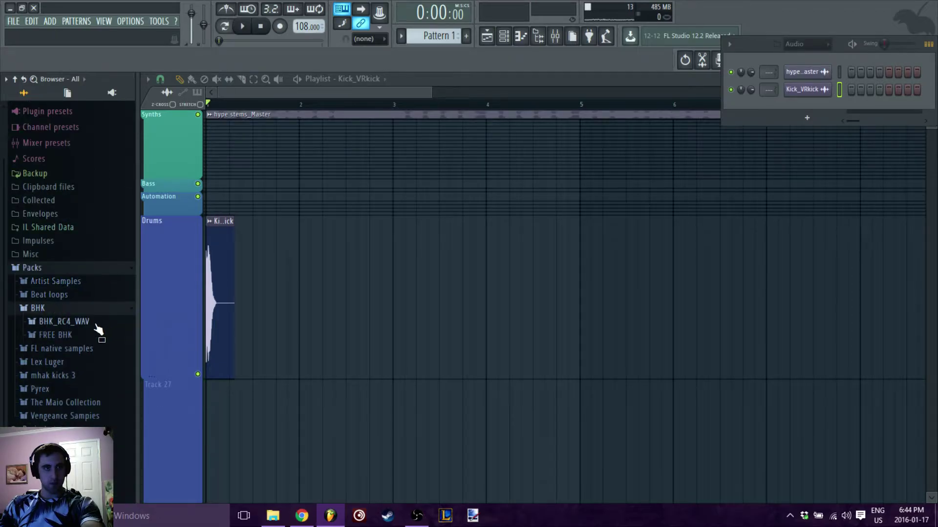
left_click(77, 322)
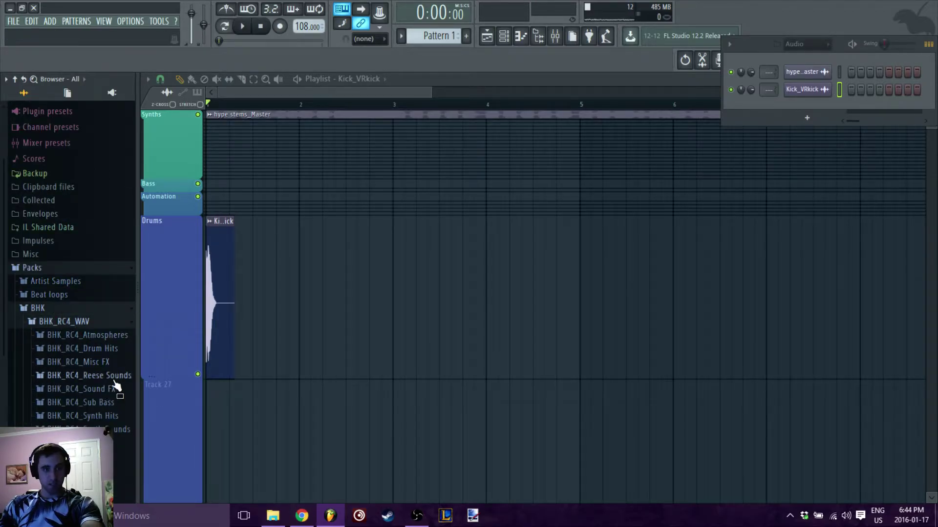
left_click(108, 350)
scroll(105, 370, "down", 2)
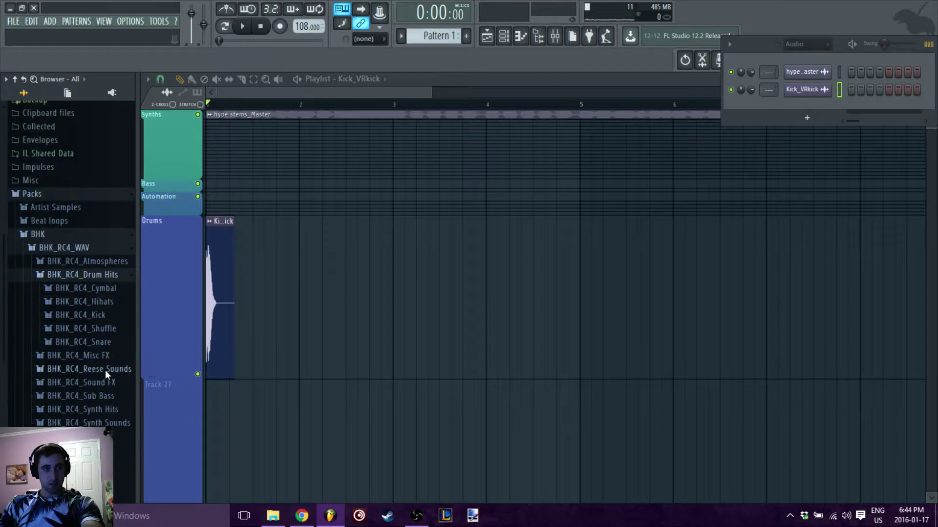
- Place RC4_Snare (1) from the BHK_RC4_Snare folder on beat 2 of the first Drums track and play it back briefly
left_click(100, 343)
left_click(81, 369)
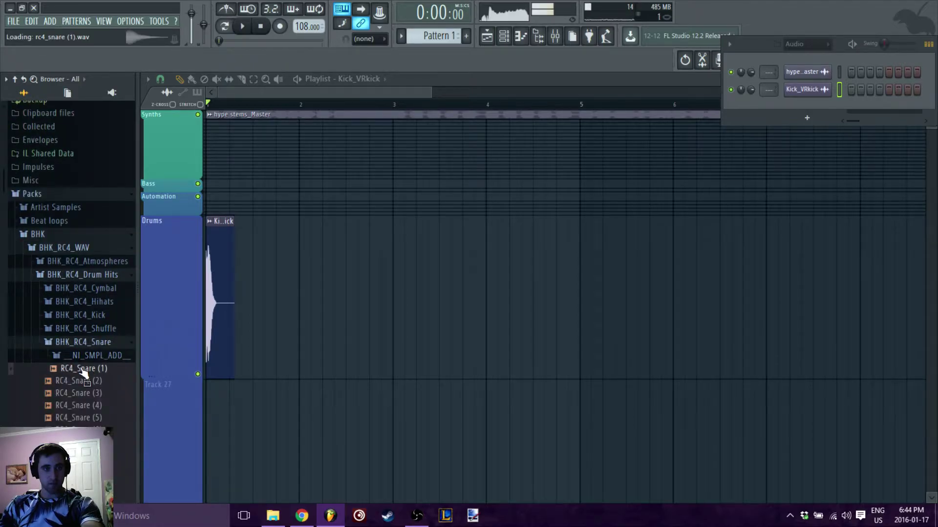
left_click_drag(84, 374, 238, 330)
key("space")
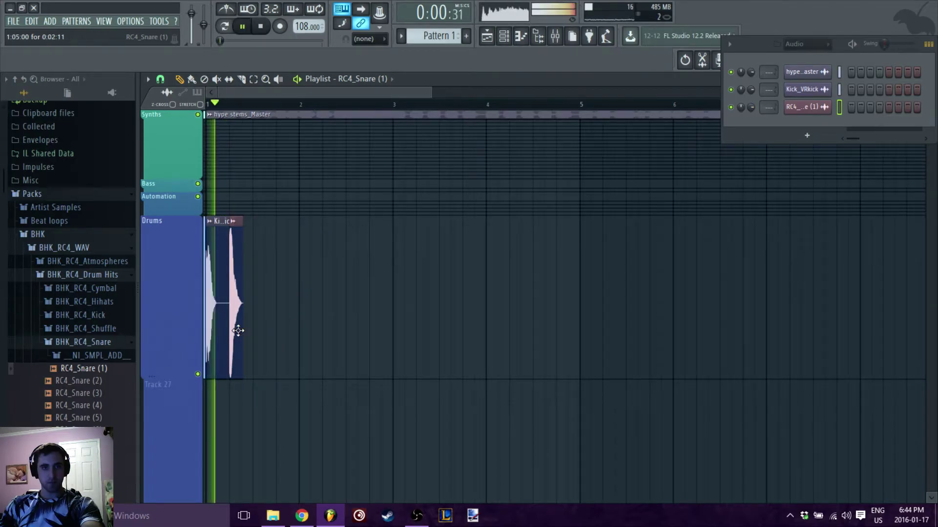
key("space")
- Duplicate the kick and snare pair on the Drums track so it repeats every two beats through bars 1 and 2
left_click_drag(303, 350, 260, 313)
left_click_drag(328, 323, 309, 305)
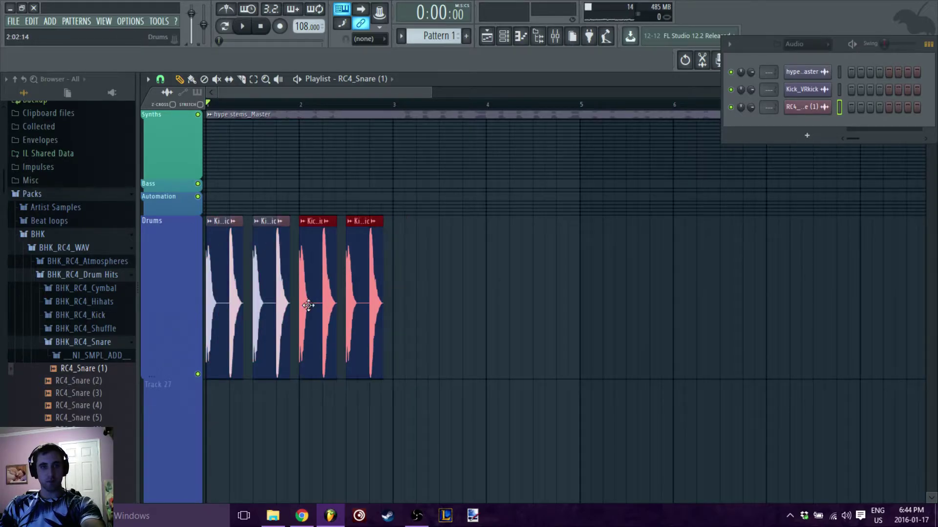
- Duplicate the kick and snare pattern along the Drums track through bar 8 and play it back briefly
left_click_drag(449, 368, 419, 306)
left_click_drag(613, 418, 592, 335)
mouse_move(357, 96)
left_mouse_down()
mouse_move(453, 90)
mouse_move(342, 94)
left_mouse_up()
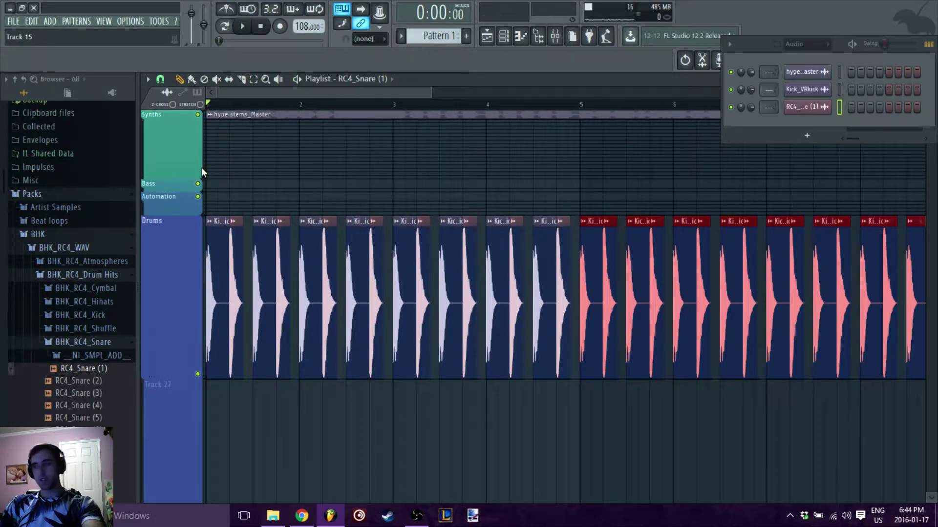
key("space")
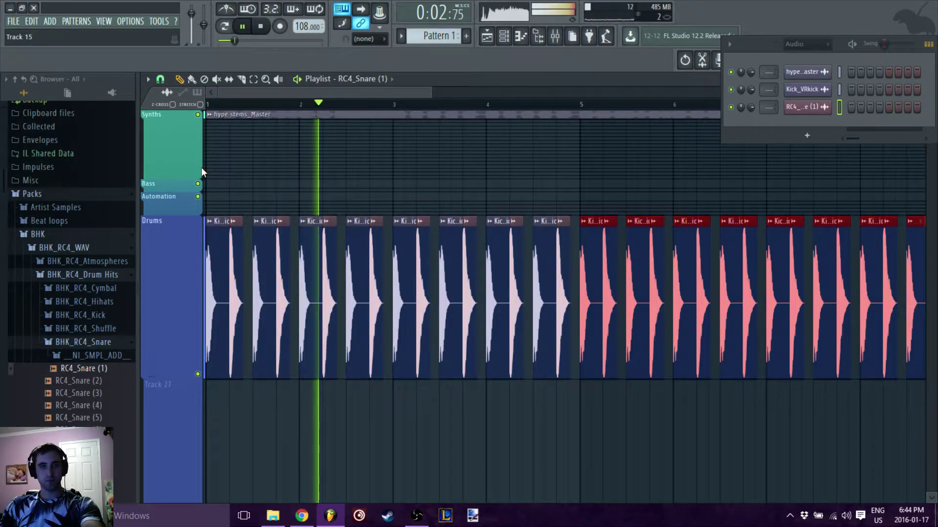
key("space")
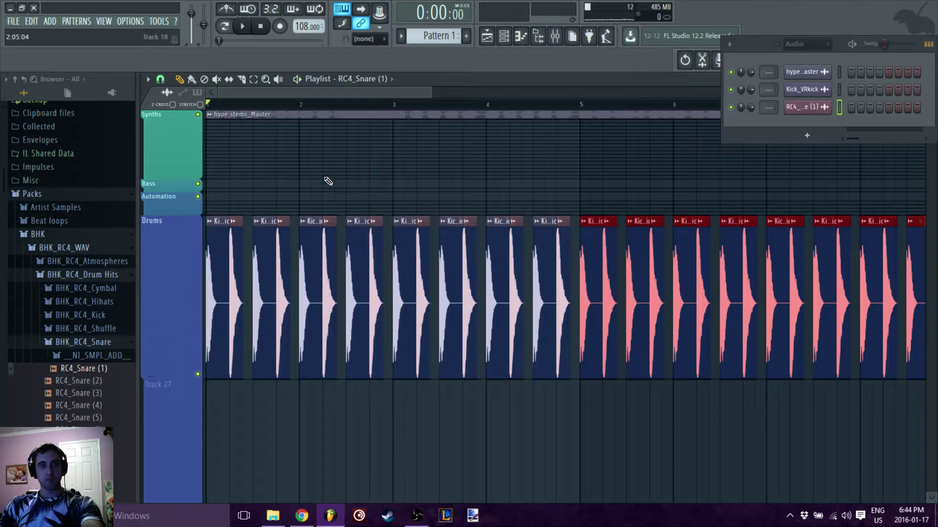
- Open the channel settings of the hype stems_Master clip and bring up the mixer beside it
double_click(273, 114)
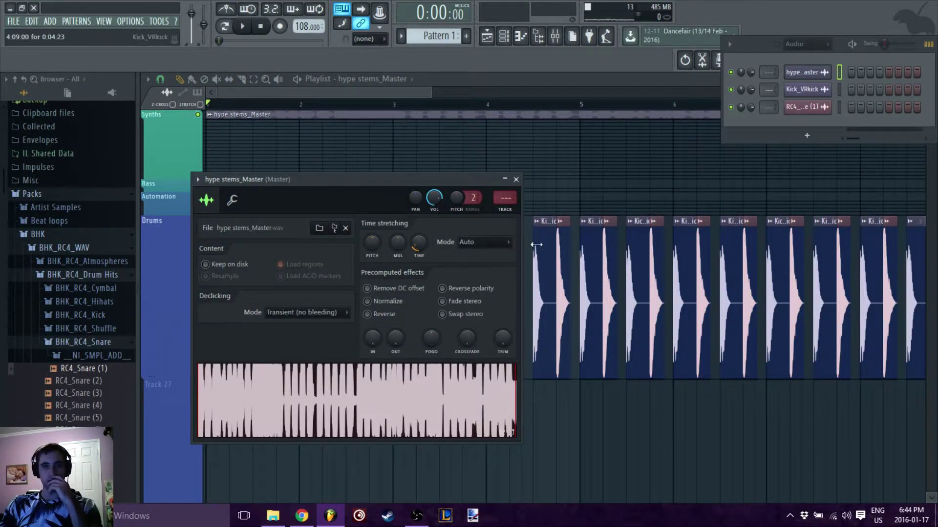
left_click_drag(405, 182, 379, 163)
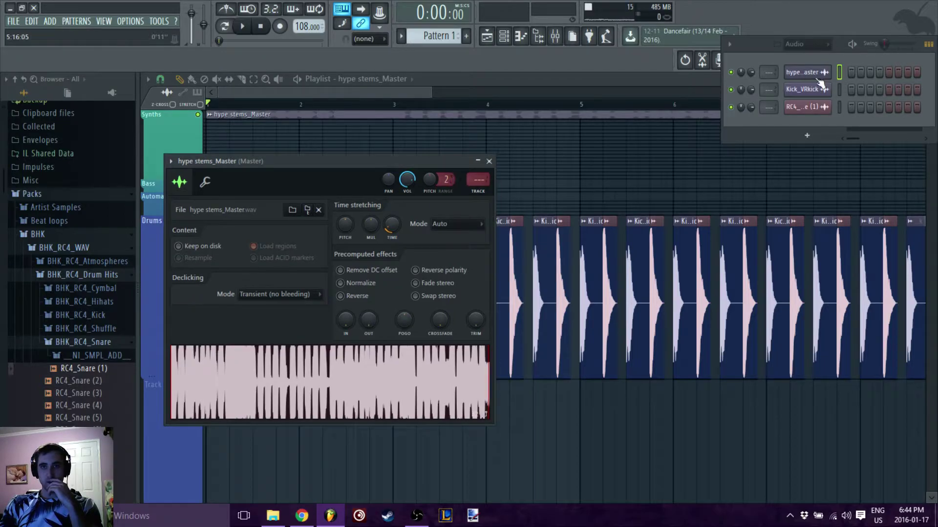
left_click(555, 41)
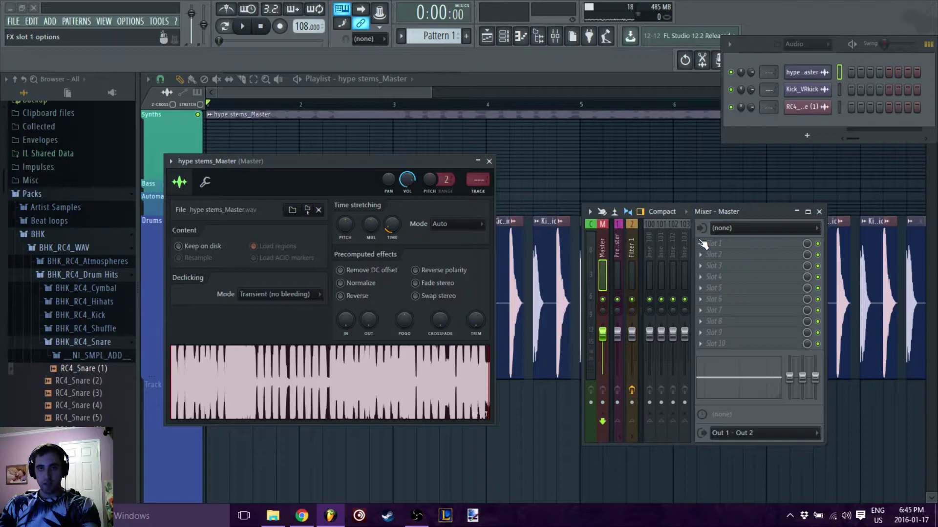
left_click_drag(754, 210, 697, 145)
- Try the Wide mixer layout and return to Compact
left_click(626, 146)
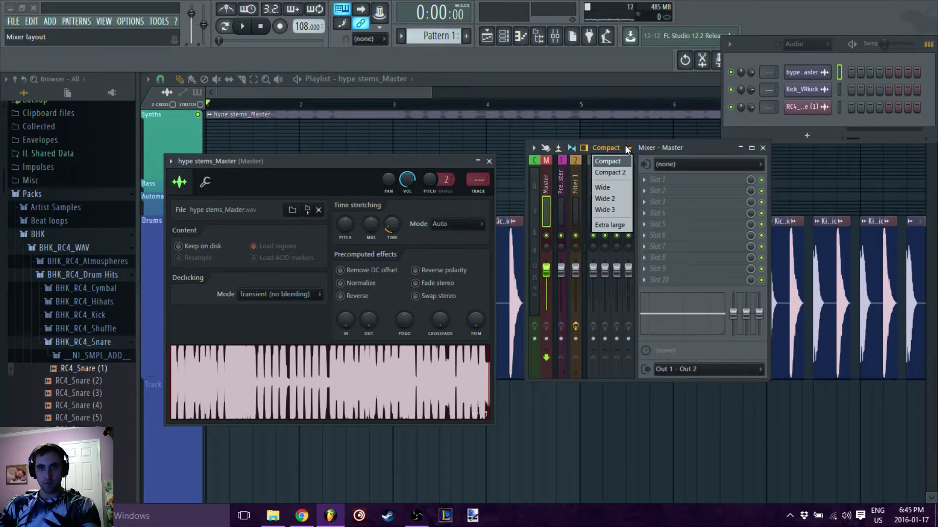
left_click(612, 189)
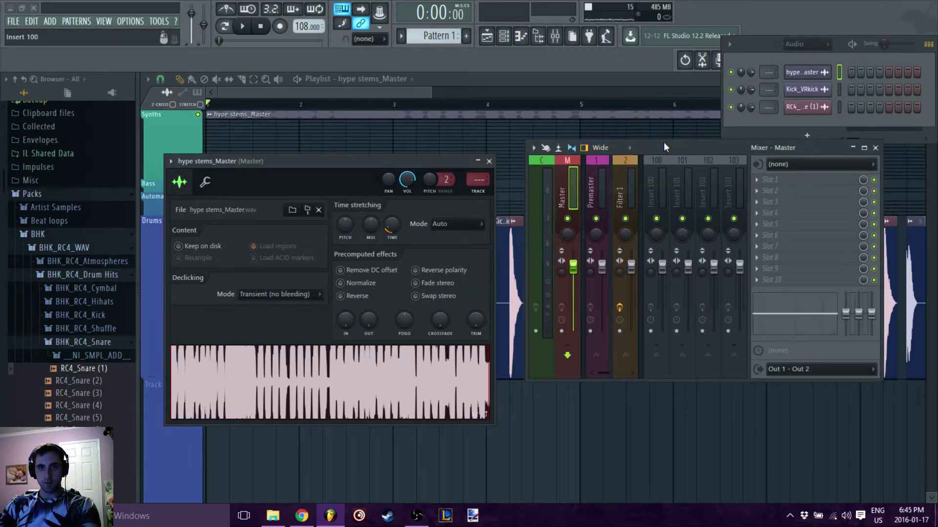
left_click(628, 148)
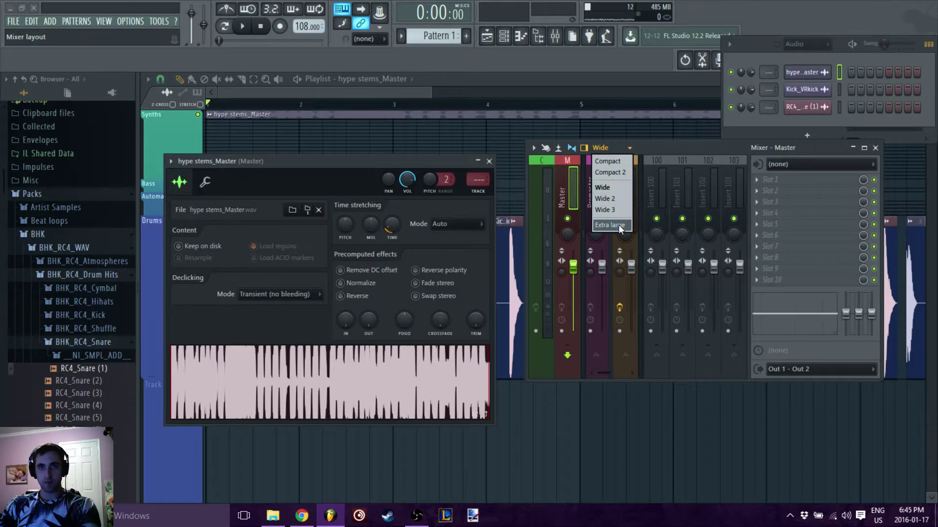
left_click(608, 161)
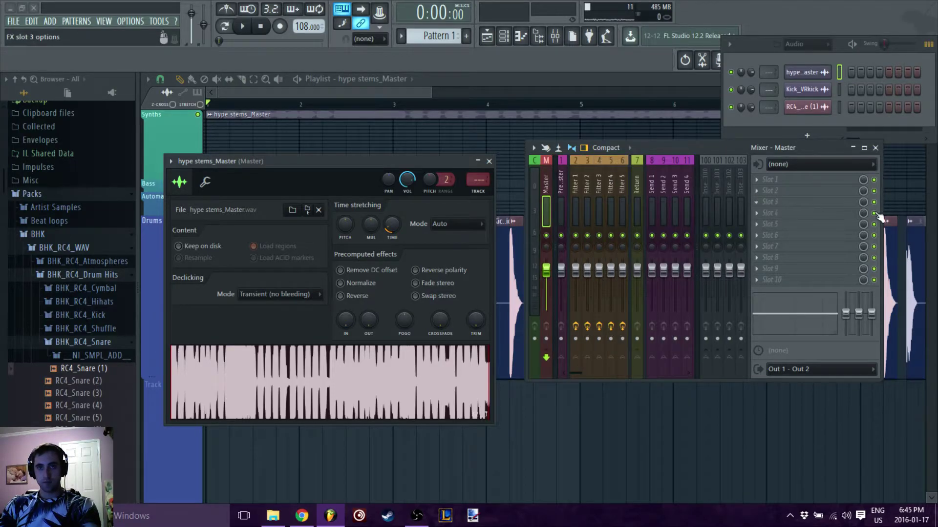
- Widen the mixer until the insert tracks from 26 onward are shown, and reposition its window
left_click_drag(881, 211, 937, 211)
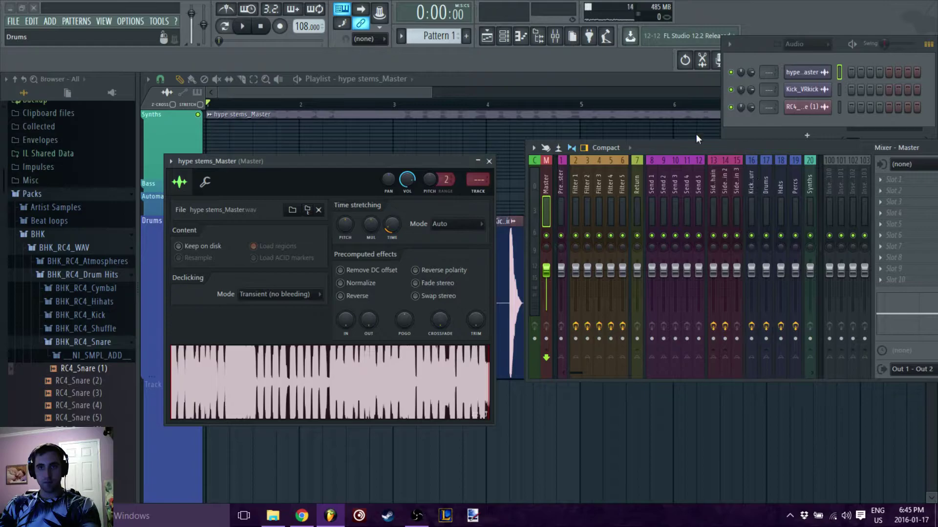
left_click_drag(731, 148, 434, 69)
left_click_drag(706, 148, 910, 153)
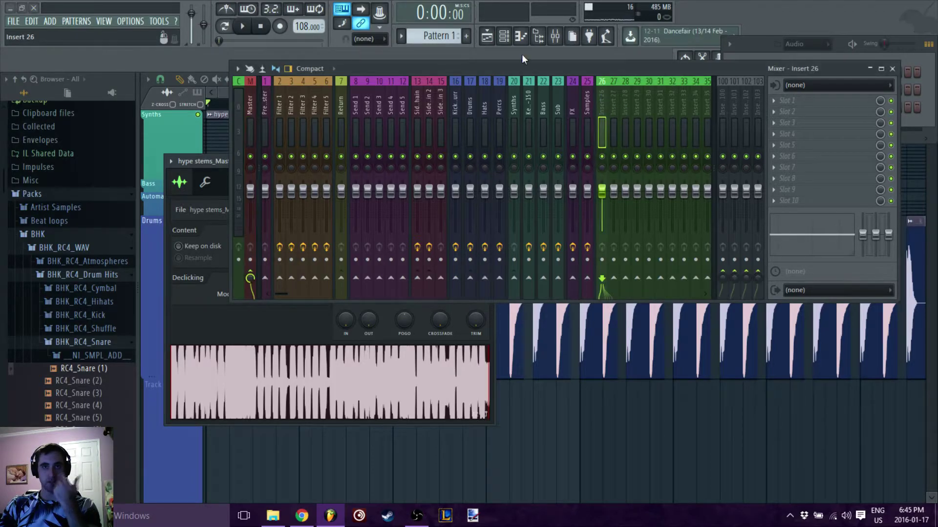
- Select the Samples and sidechain mixer tracks to examine how they are routed
left_click(590, 93)
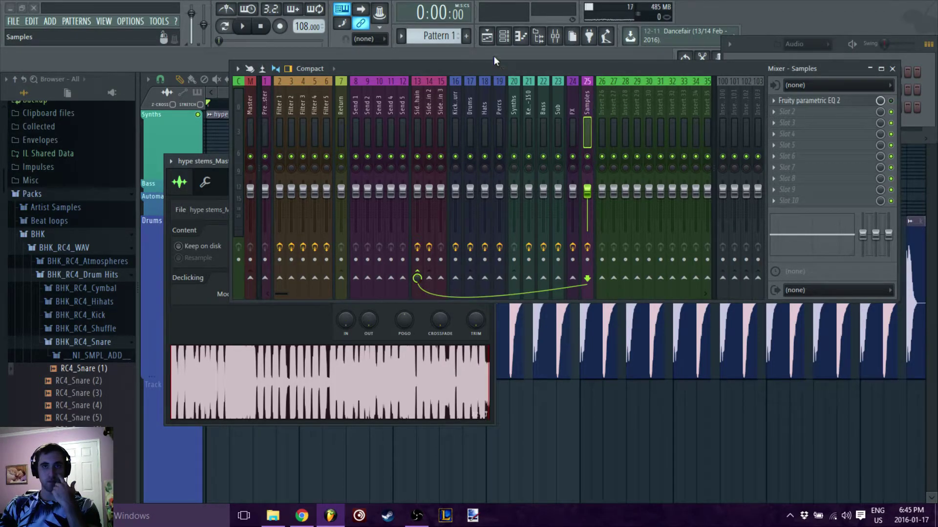
left_click(583, 103)
left_click(585, 104)
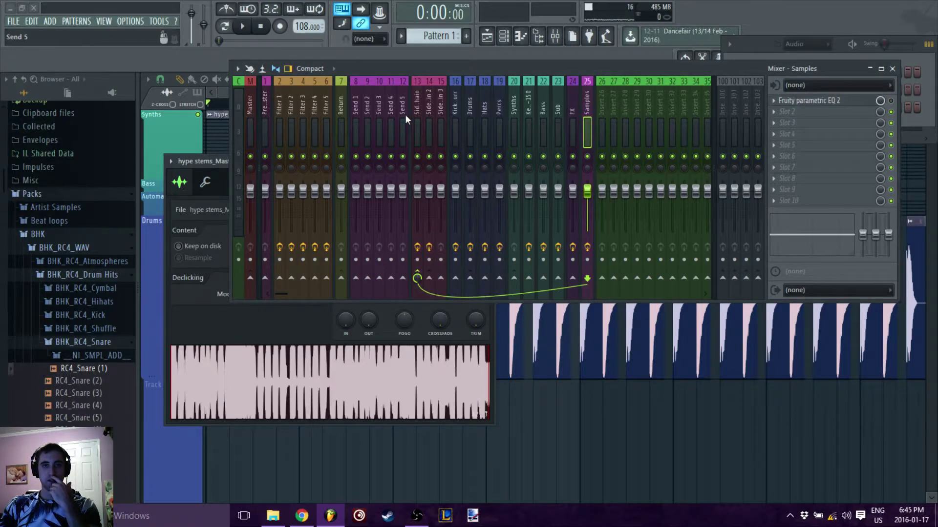
left_click(417, 100)
left_click(584, 103)
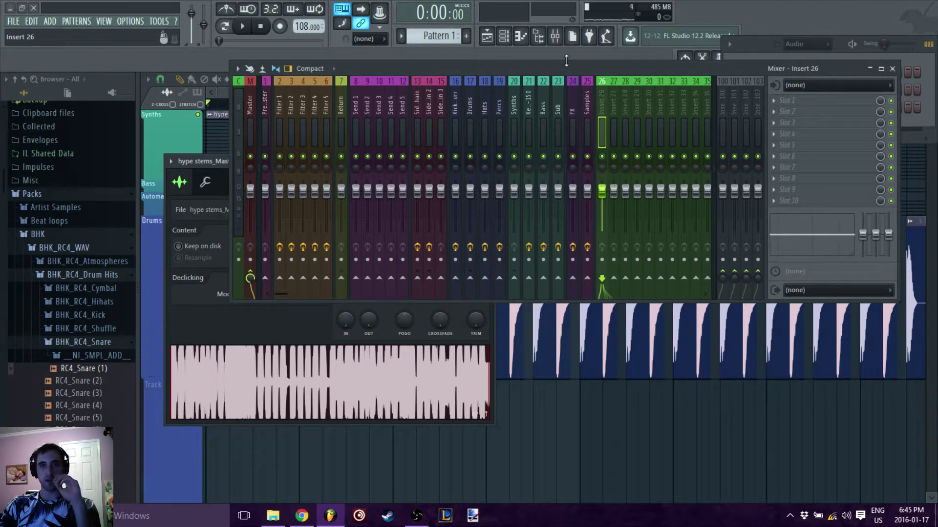
- Route the hype stems_Master channel to mixer Insert 26 and play it briefly to check the signal
left_click_drag(528, 68, 547, 115)
left_click_drag(555, 175, 553, 231)
left_click_drag(477, 180, 477, 151)
left_click_drag(600, 227, 572, 116)
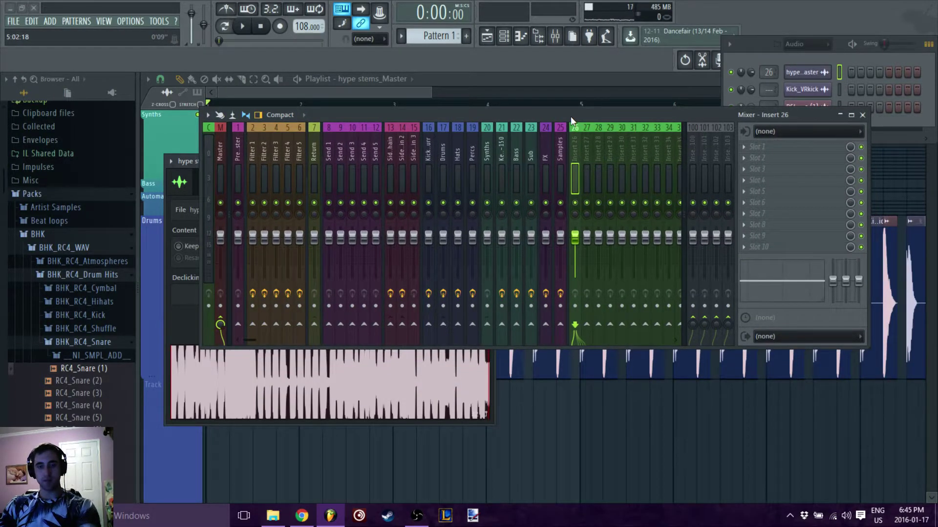
key("space")
key("space")
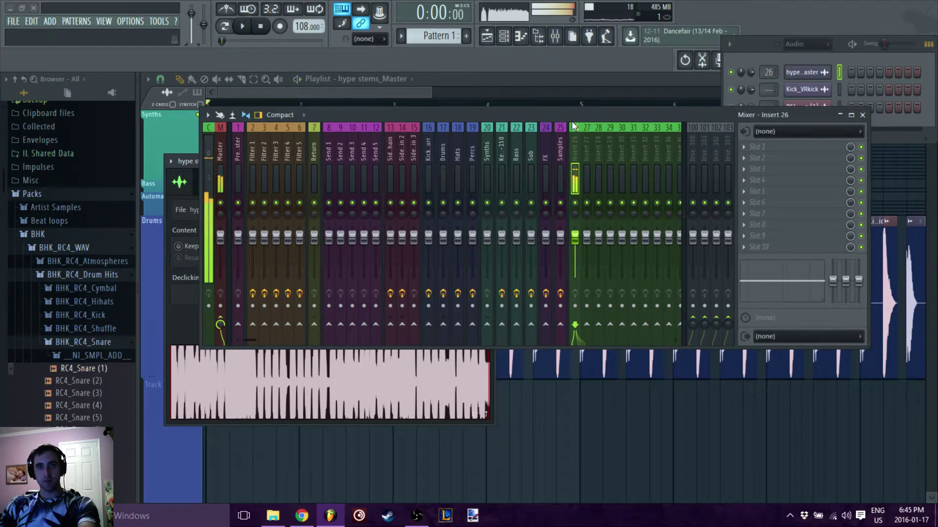
- Load VolumeShaper4-64bit into effect slot 1 of Insert 26 and close the mixer to clear the plugin window
left_click(752, 147)
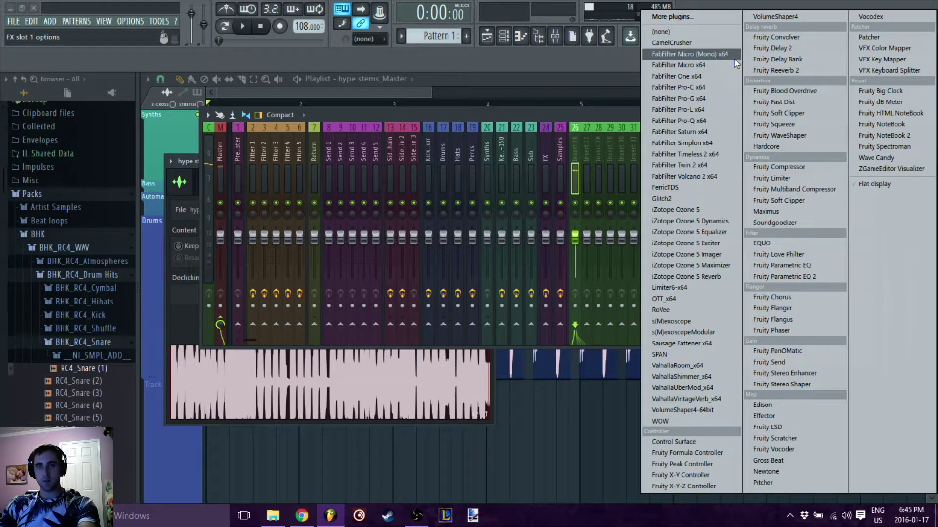
left_click(686, 411)
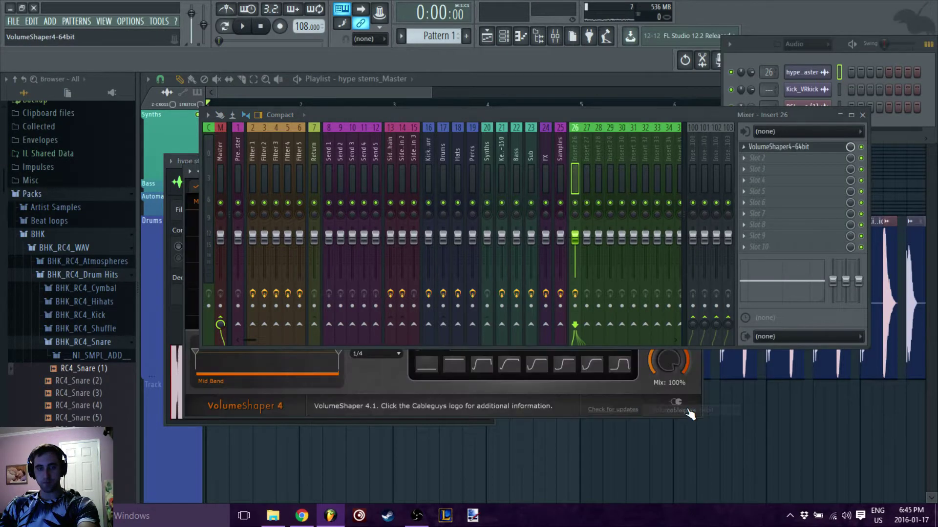
left_click_drag(493, 111, 526, 110)
left_click_drag(543, 181, 517, 182)
left_click(876, 187)
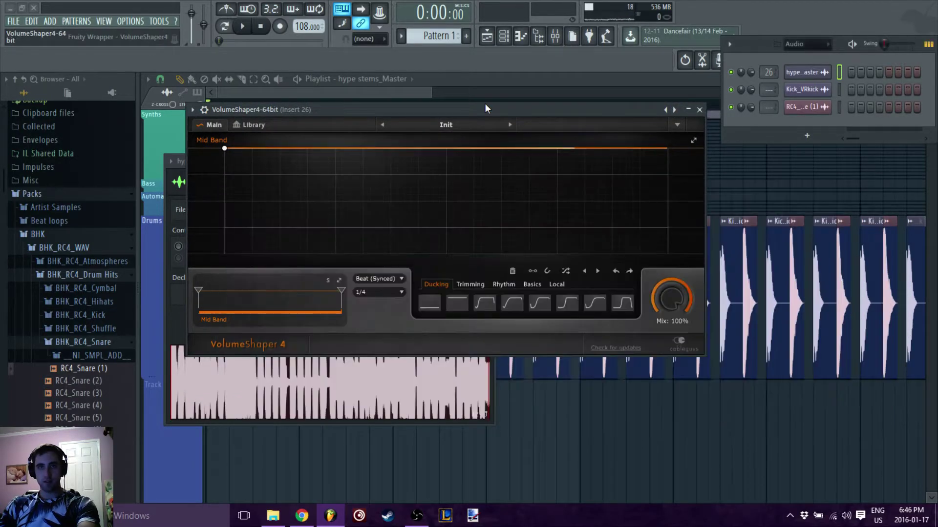
left_click_drag(485, 111, 540, 143)
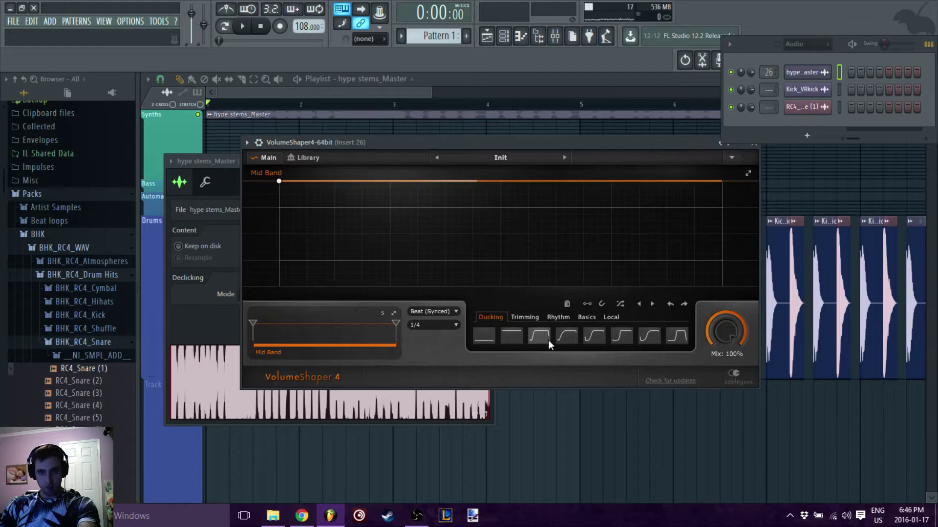
- Apply the fifth Ducking preset, the S-shaped curve, in VolumeShaper and play the loop with it
left_click(589, 339)
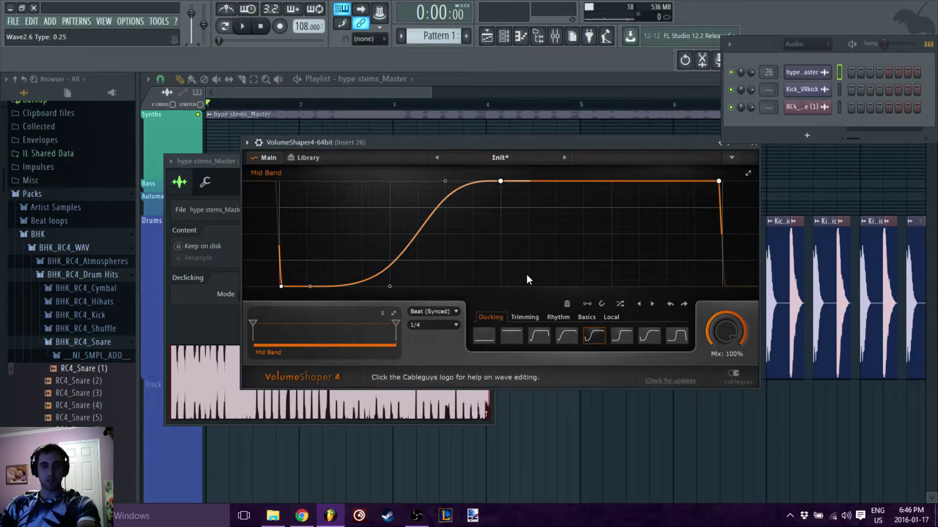
key("space")
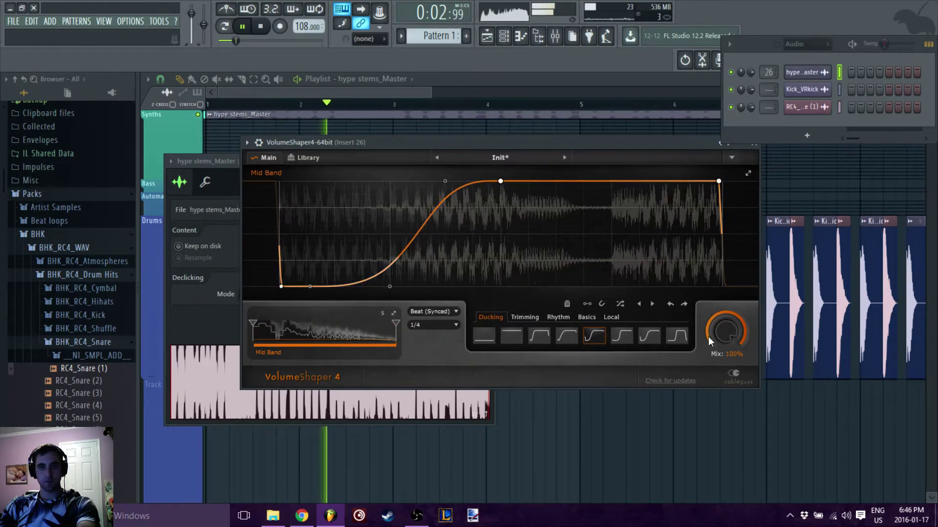
left_click_drag(623, 142, 586, 115)
key("space")
- Bypass VolumeShaper4-64bit on Insert 26, play the loop without the ducking for comparison, and close the mixer
left_click(567, 40)
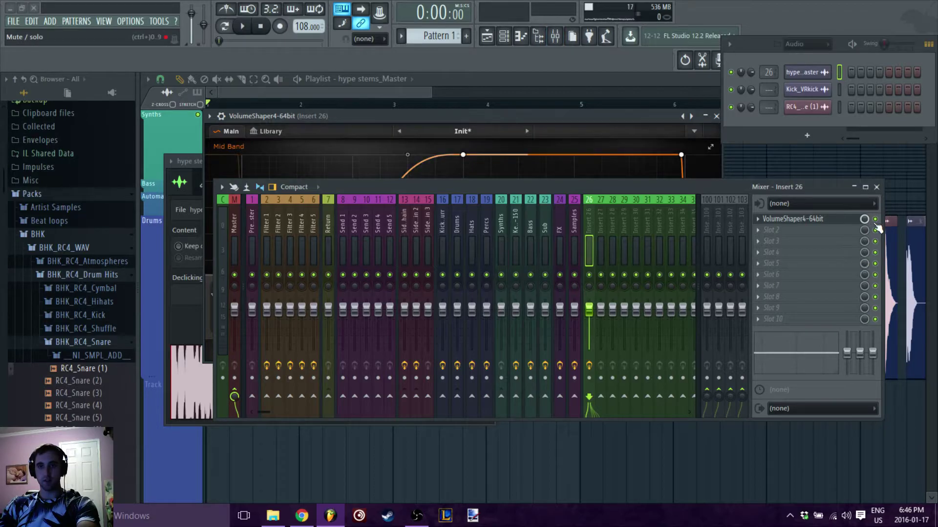
key("space")
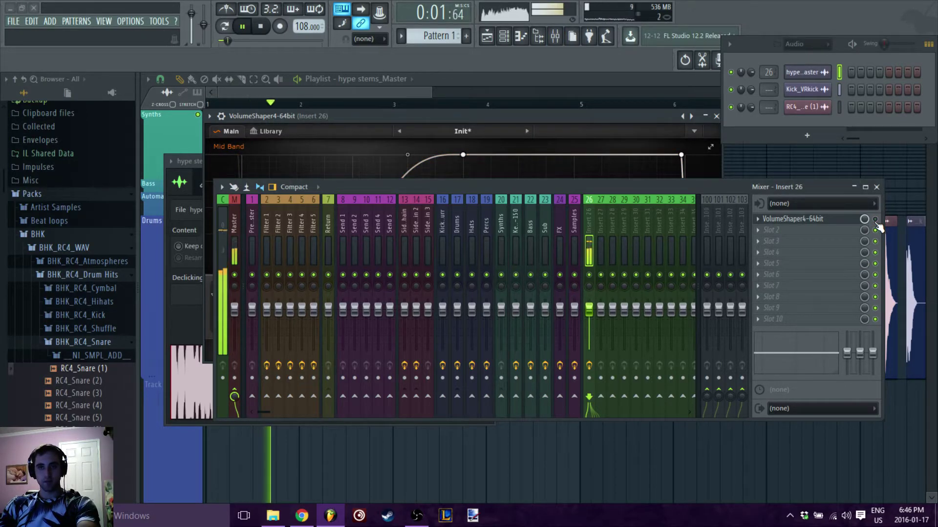
key("space")
left_click_drag(721, 185, 721, 211)
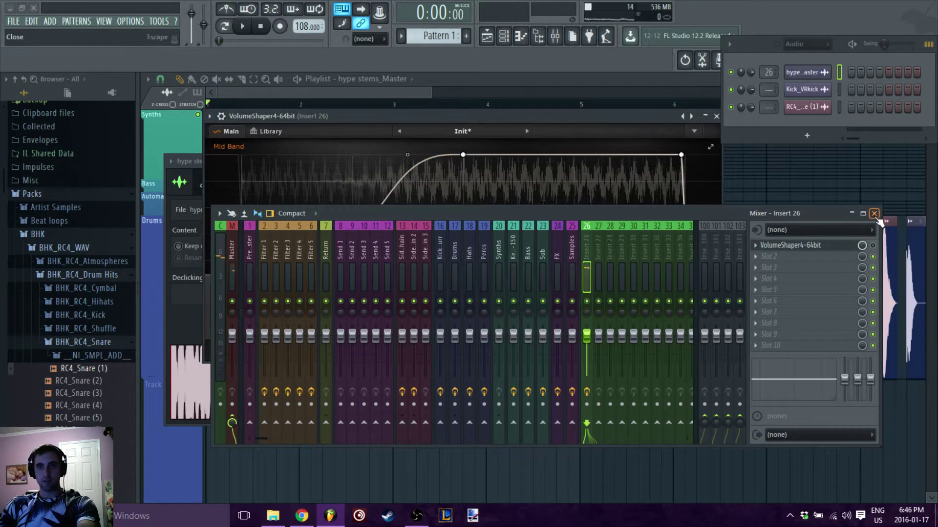
left_click(877, 212)
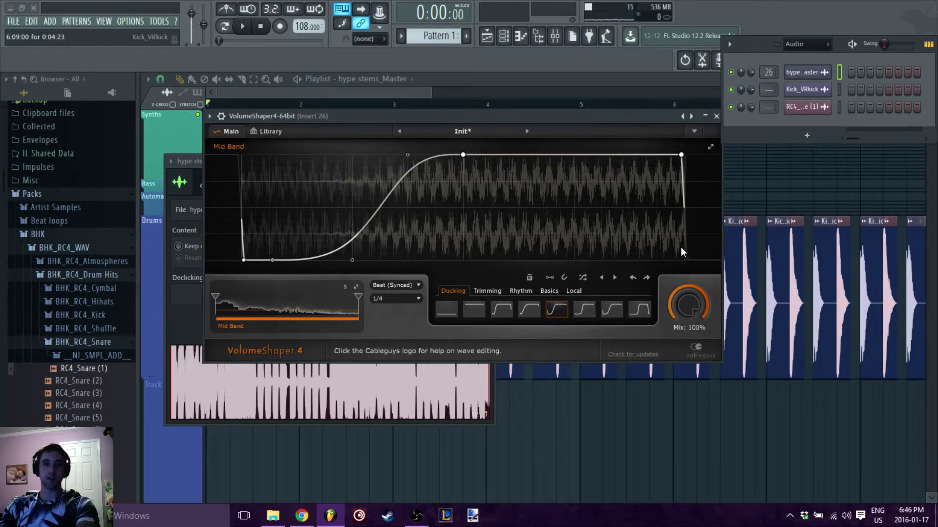
- Move the VolumeShaper4-64bit window aside and close it
left_click_drag(563, 117, 563, 131)
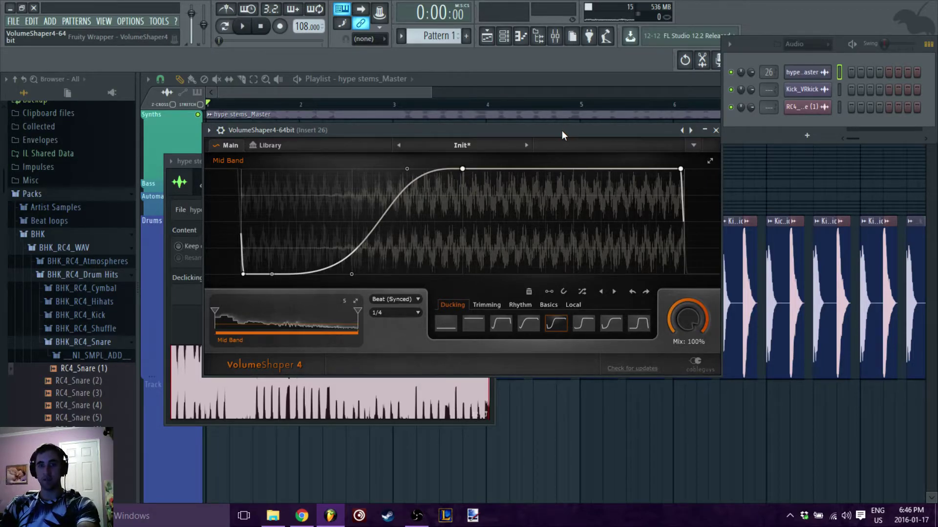
left_click_drag(635, 127, 579, 127)
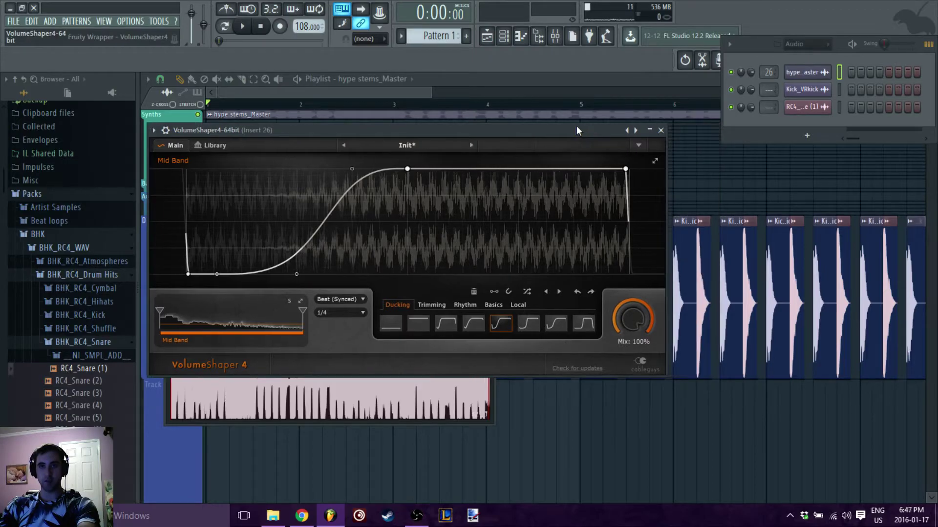
left_click(660, 130)
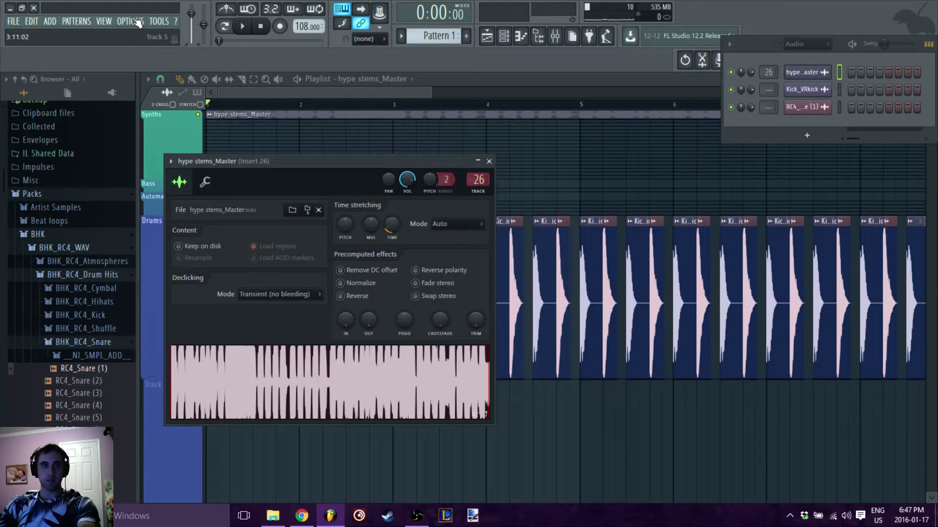
- Add a MIDI Out channel and set its port to 1
left_click(49, 24)
mouse_move(86, 35)
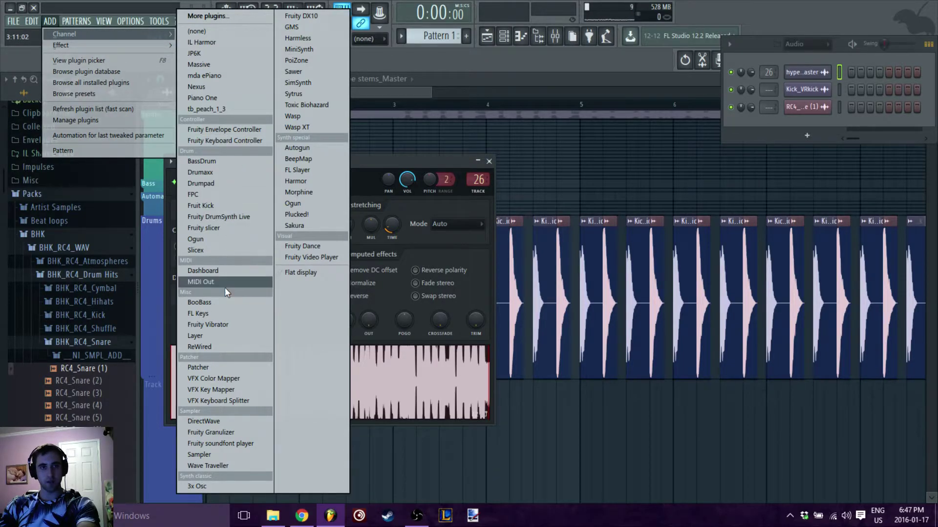
left_click(197, 283)
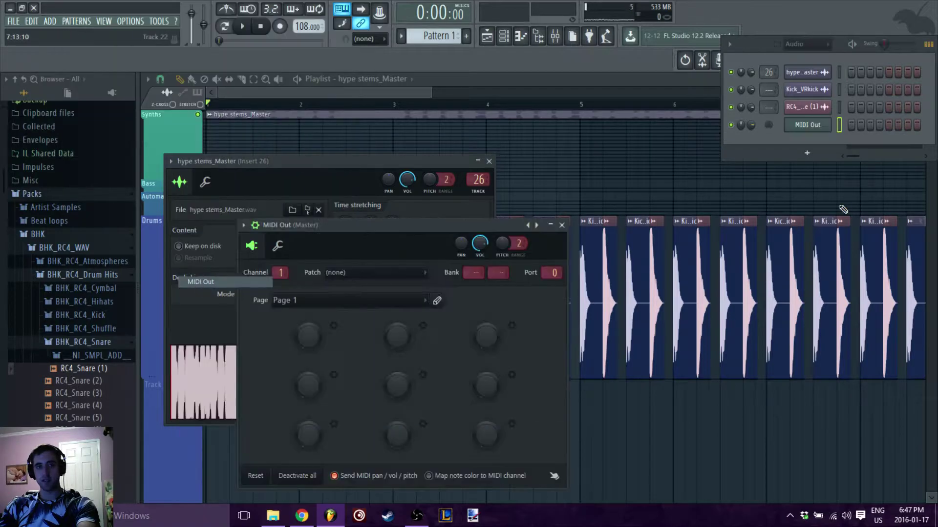
left_click_drag(355, 226, 429, 179)
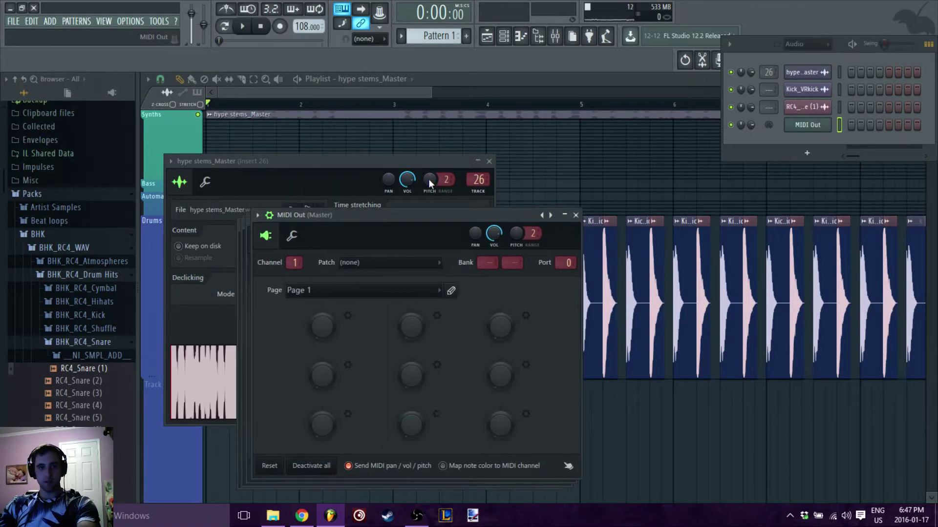
left_click_drag(625, 226, 625, 220)
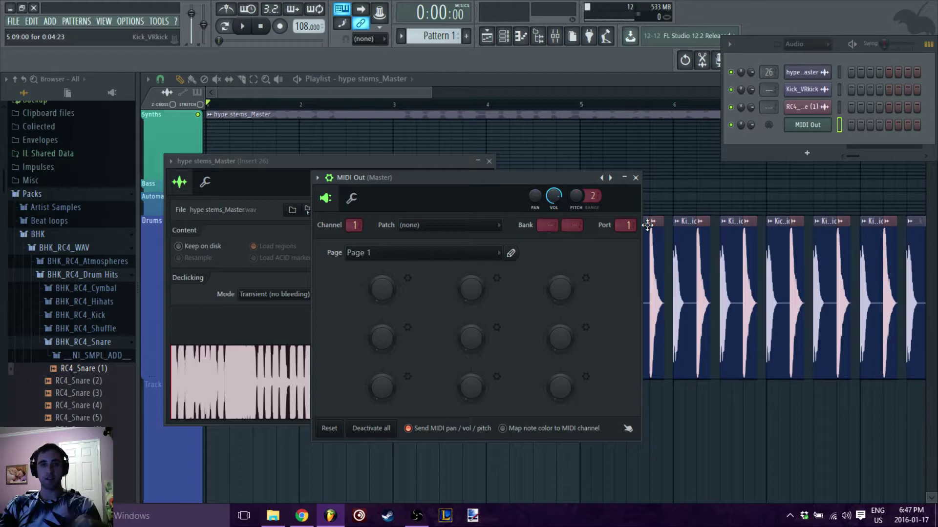
left_click_drag(517, 174, 537, 161)
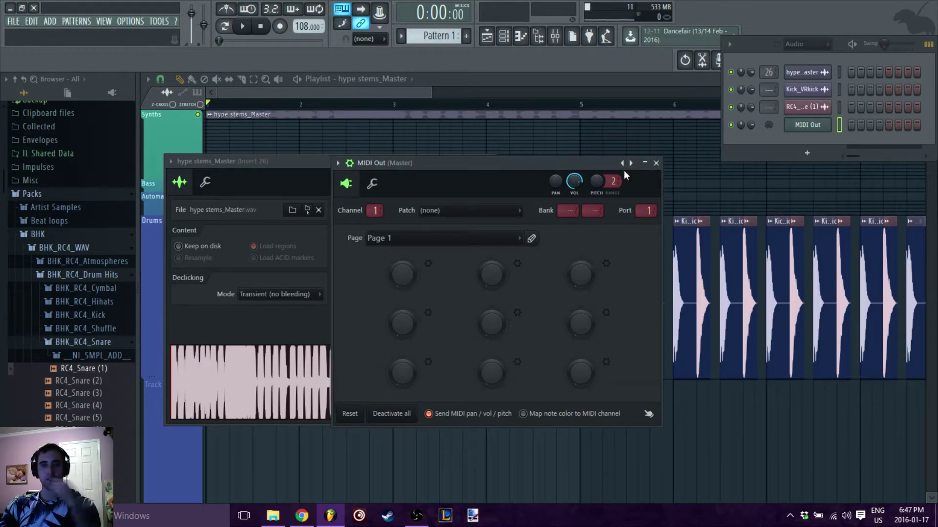
- Set the MIDI input port of VolumeShaper4-64bit on Insert 26 to 1 in its wrapper settings
left_click(656, 163)
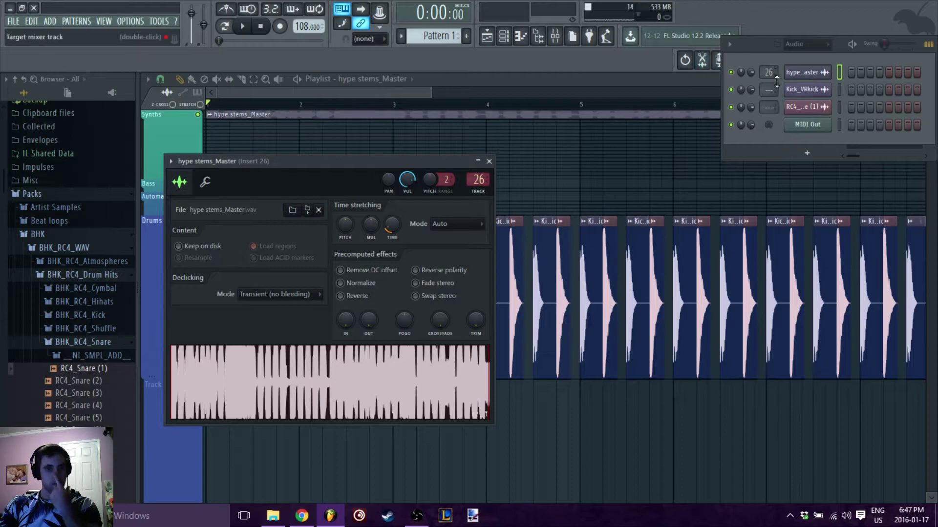
left_click(555, 36)
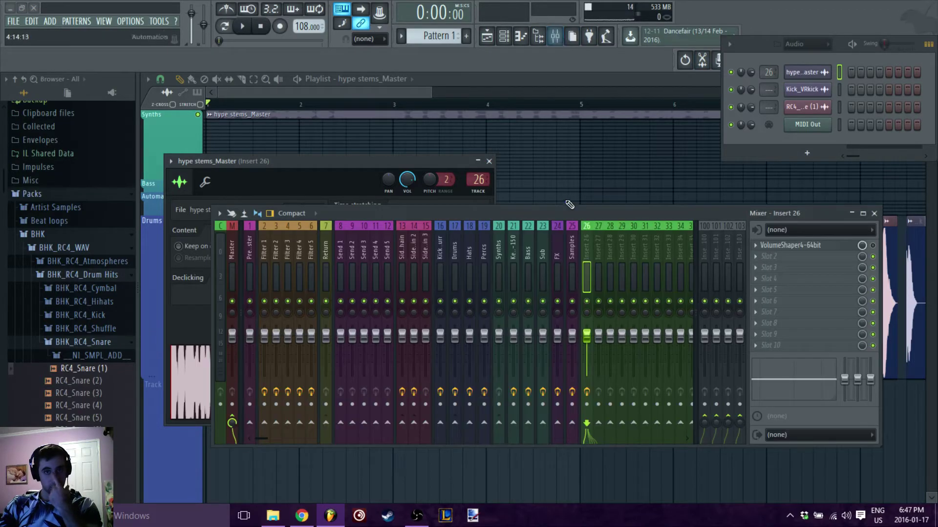
left_click_drag(570, 215, 548, 203)
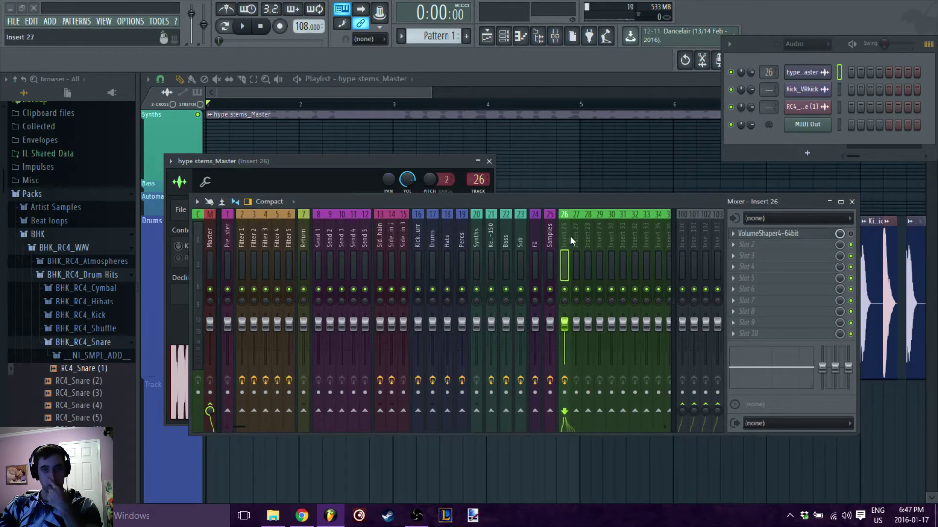
left_click(803, 236)
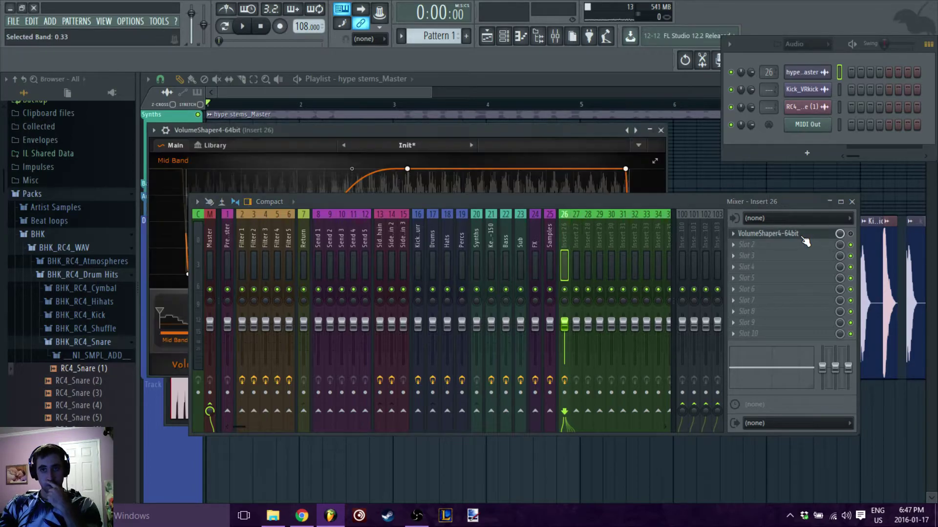
left_click_drag(511, 129, 530, 114)
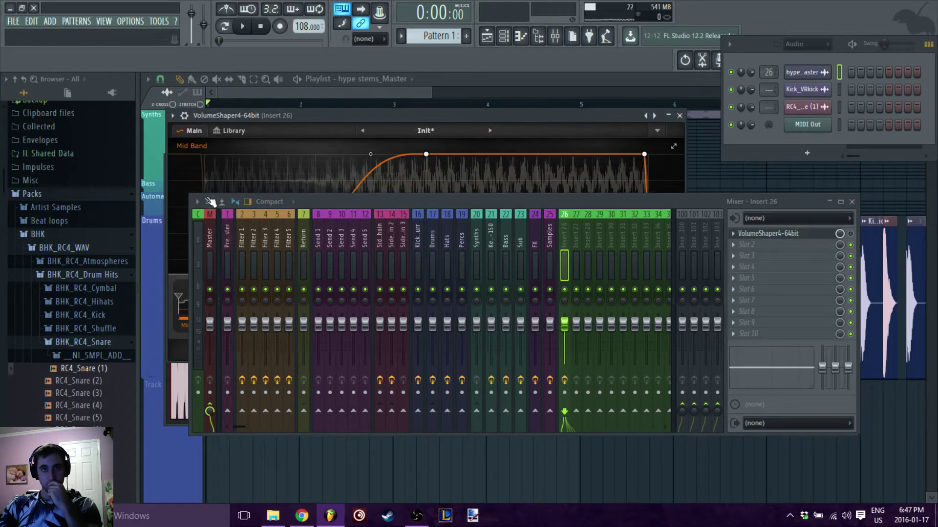
left_click_drag(352, 202, 366, 352)
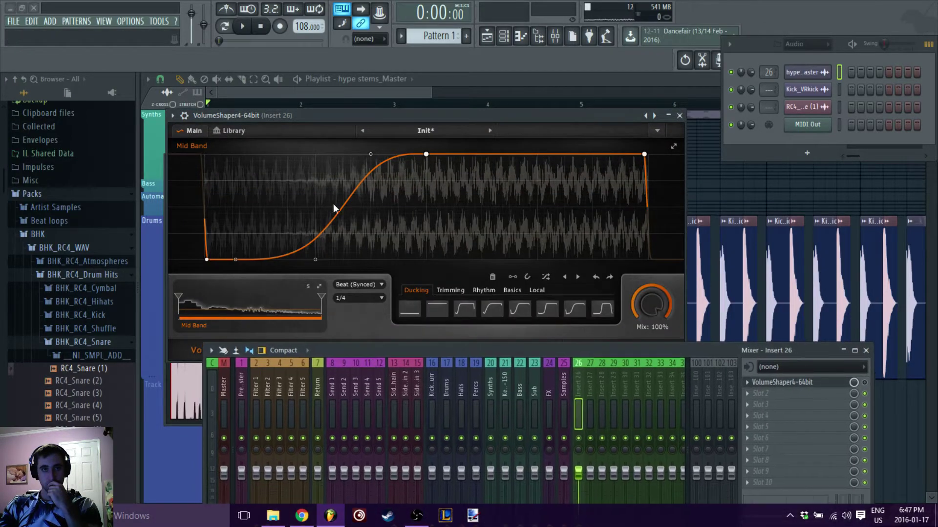
left_click(184, 116)
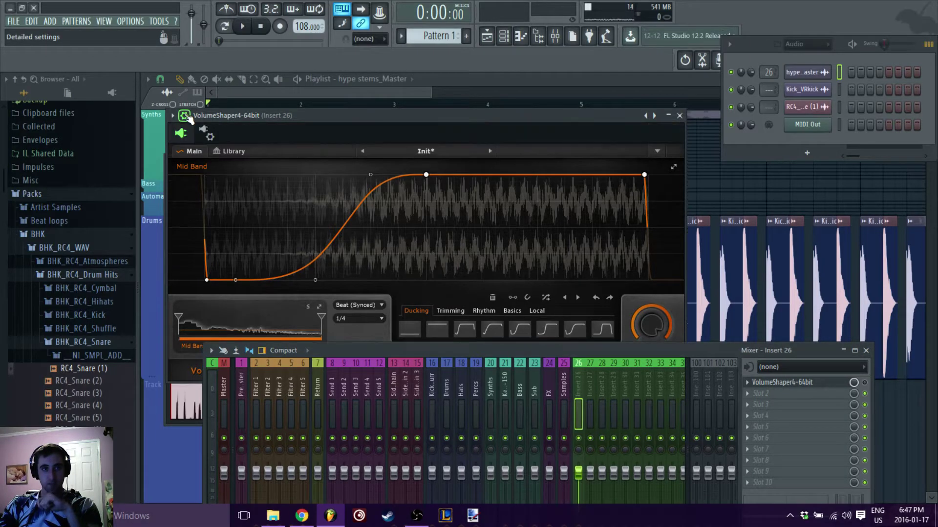
left_click(206, 133)
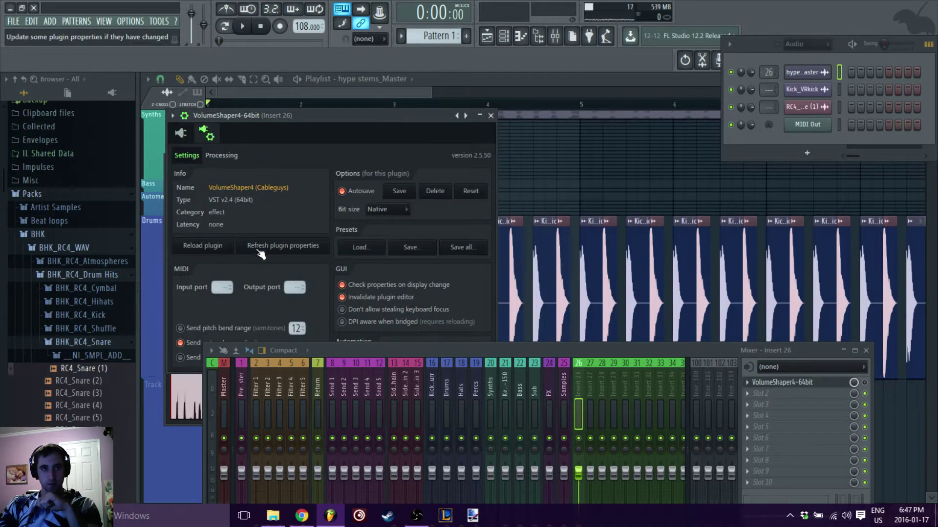
left_click_drag(222, 288, 222, 283)
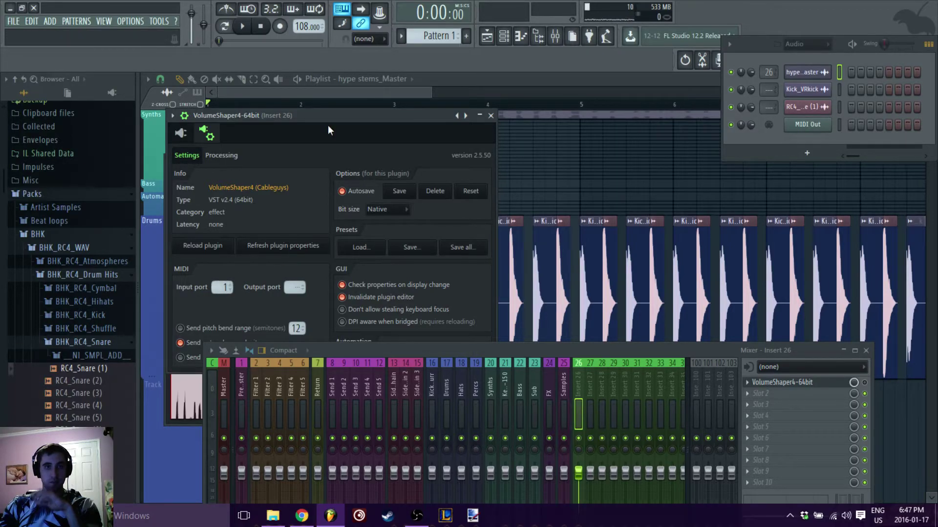
left_click_drag(341, 112, 370, 81)
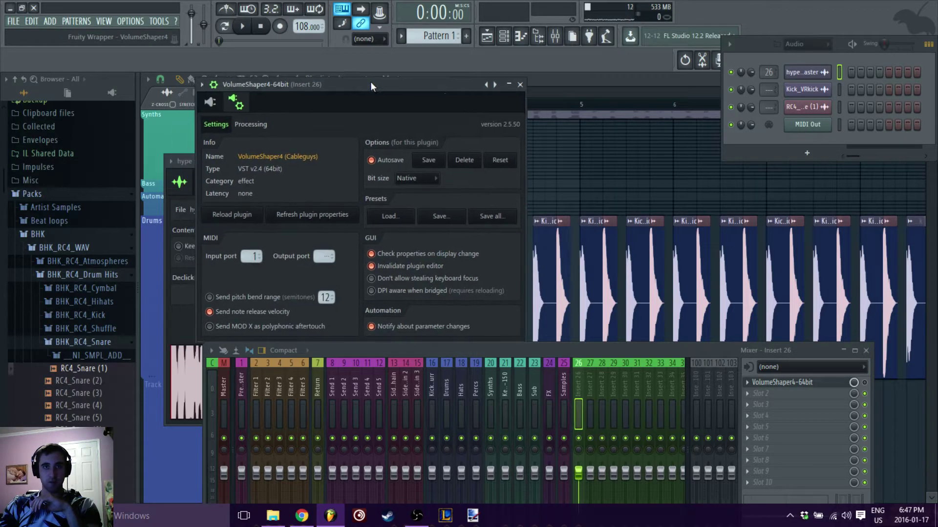
- Return to VolumeShaper's curve view, set its trigger mode to Beat (1-Shot), and close the plugin
left_click(210, 101)
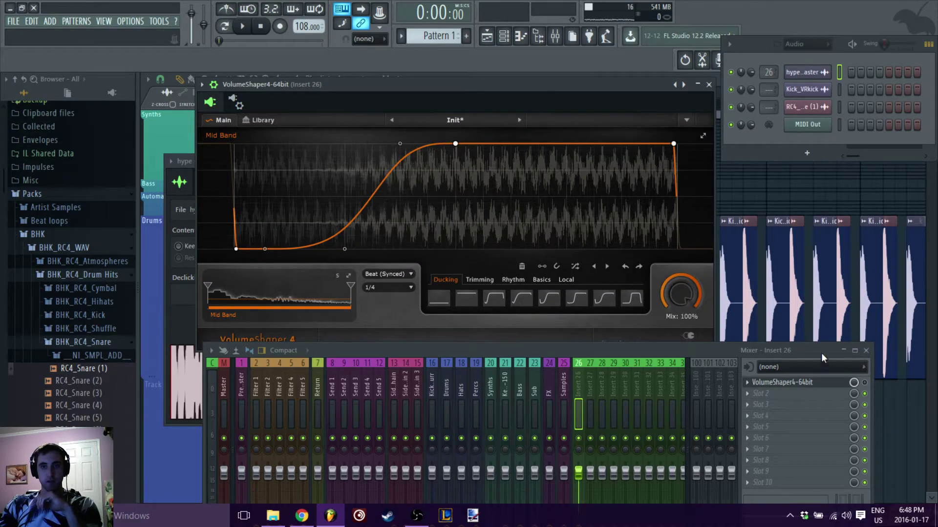
left_click_drag(819, 351, 799, 355)
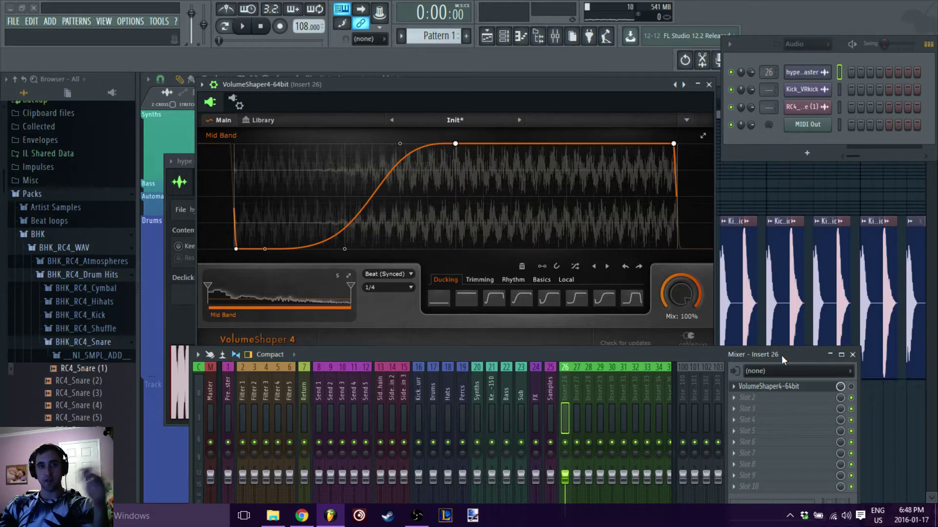
left_click(409, 275)
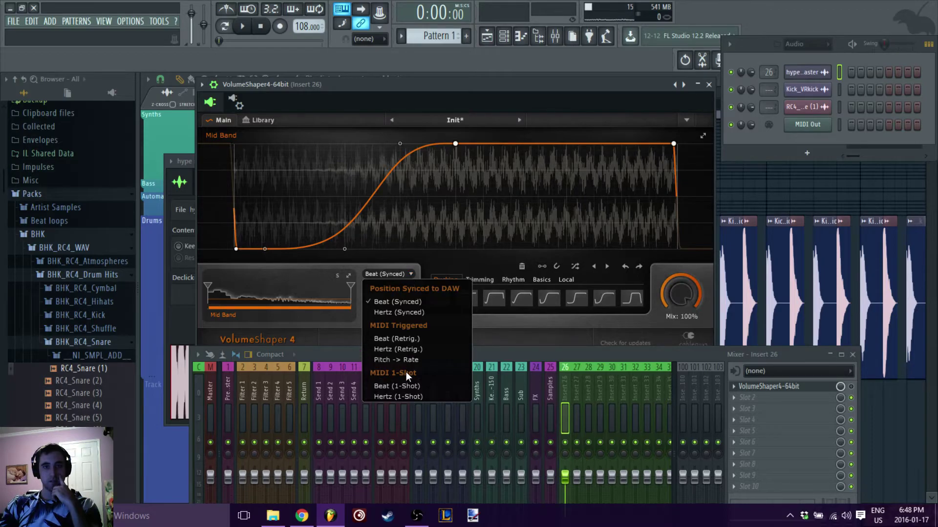
left_click(416, 385)
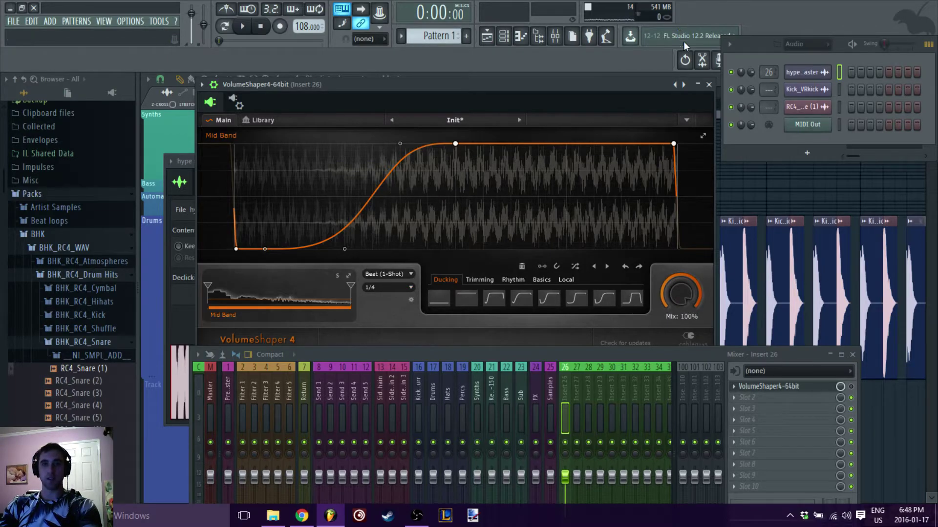
left_click(711, 87)
- Name Pattern 1 "sidechain"
left_click_drag(407, 157, 495, 121)
left_click(466, 37)
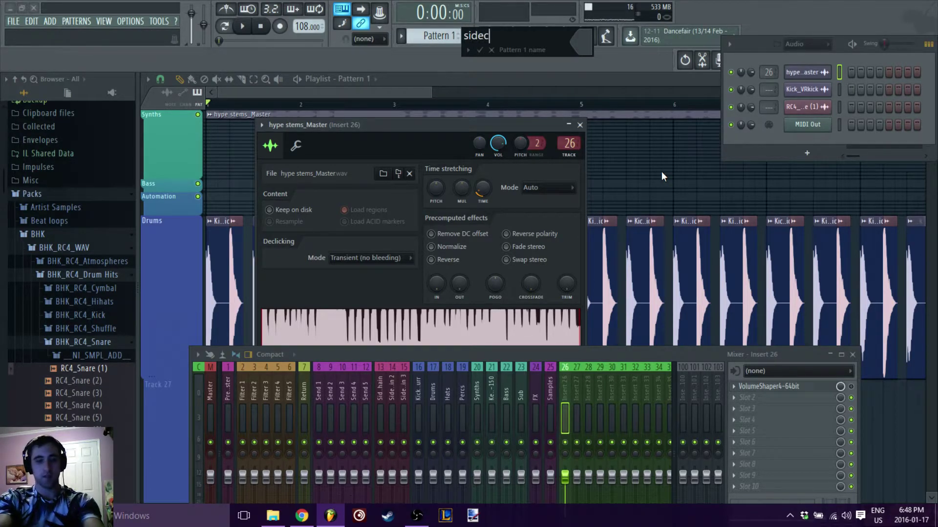
key("Return")
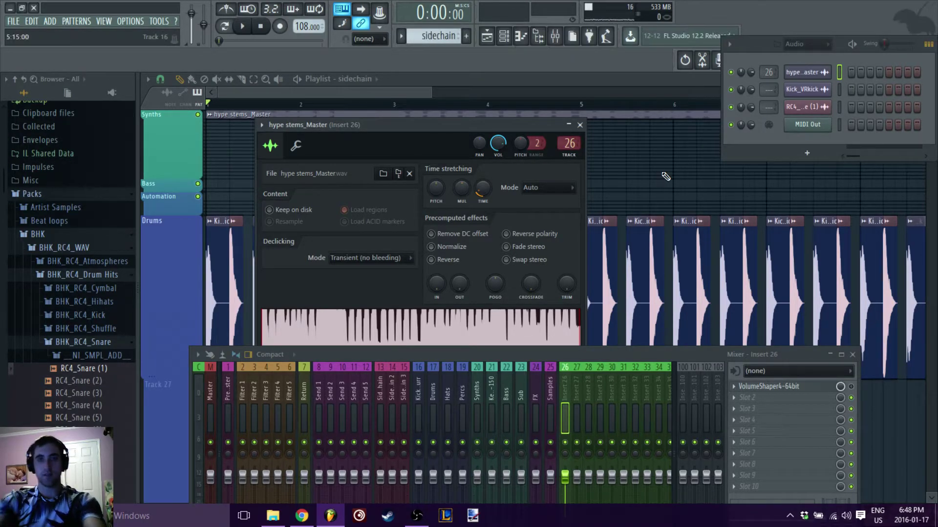
- Close the hype stems_Master channel window and place the sidechain pattern on Track 27 at the start of bar 1
left_click(580, 125)
scroll(559, 169, "down", 3)
left_click(244, 272)
left_click_drag(262, 277, 228, 282)
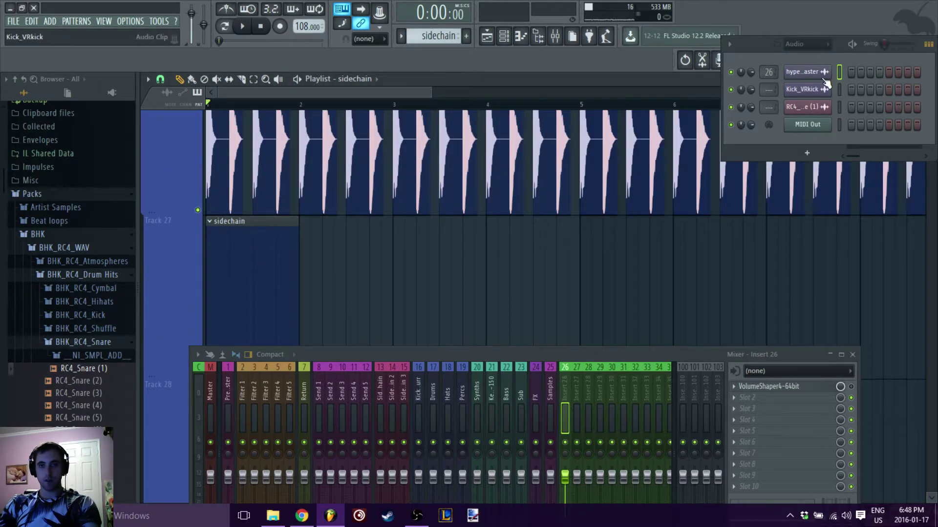
- Add four C6 notes in the MIDI Out piano roll, one on each beat of bar 1
right_click(807, 124)
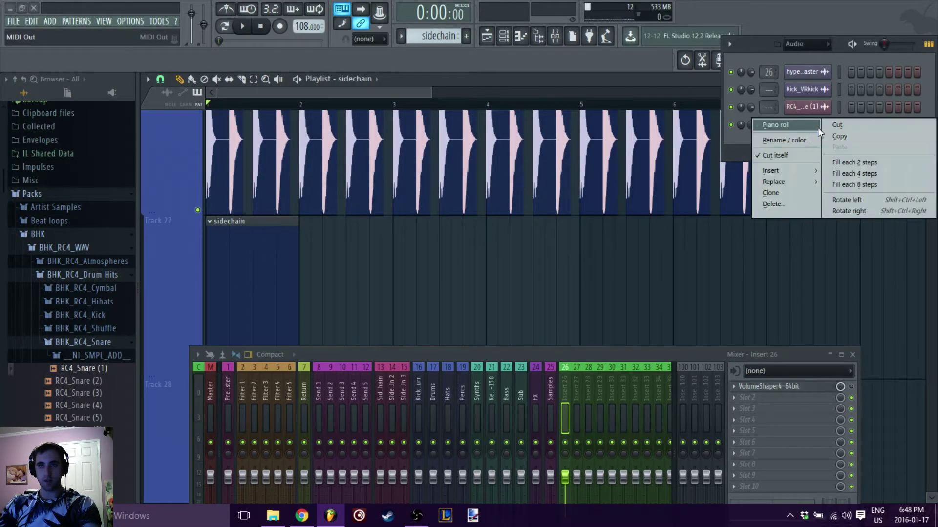
left_click(772, 125)
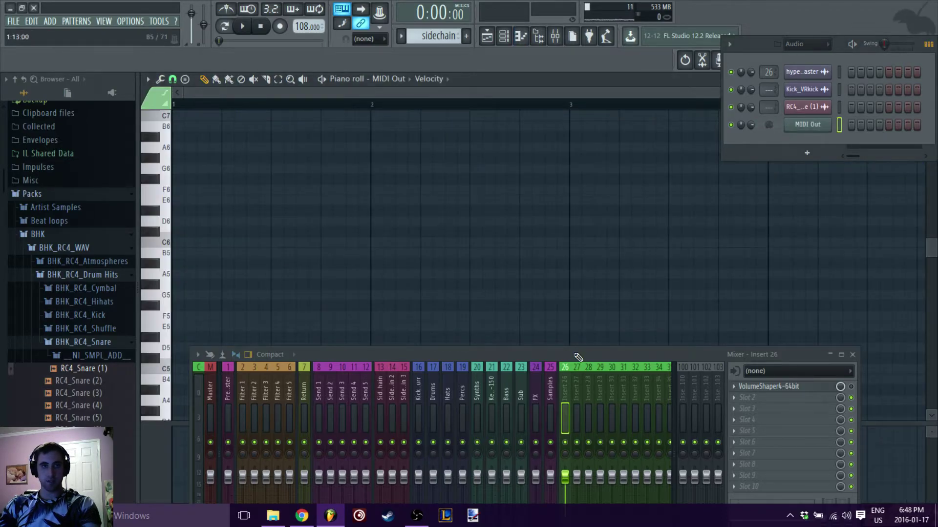
left_click(852, 355)
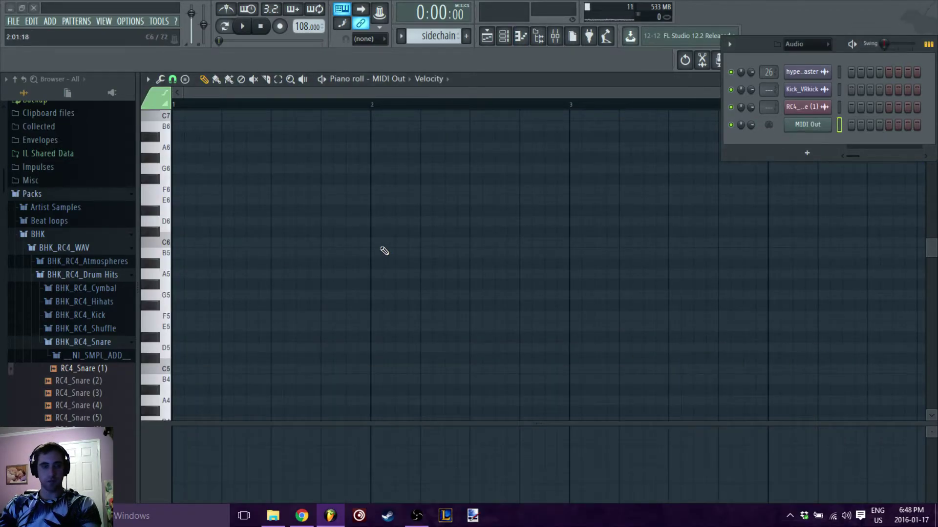
left_click(189, 243)
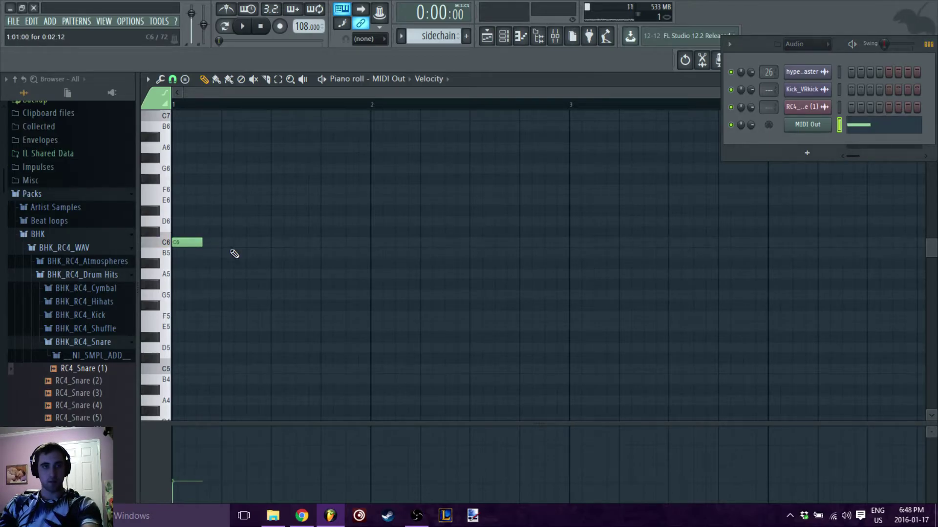
left_click_drag(218, 243, 234, 244)
left_click(279, 243)
left_click(326, 243)
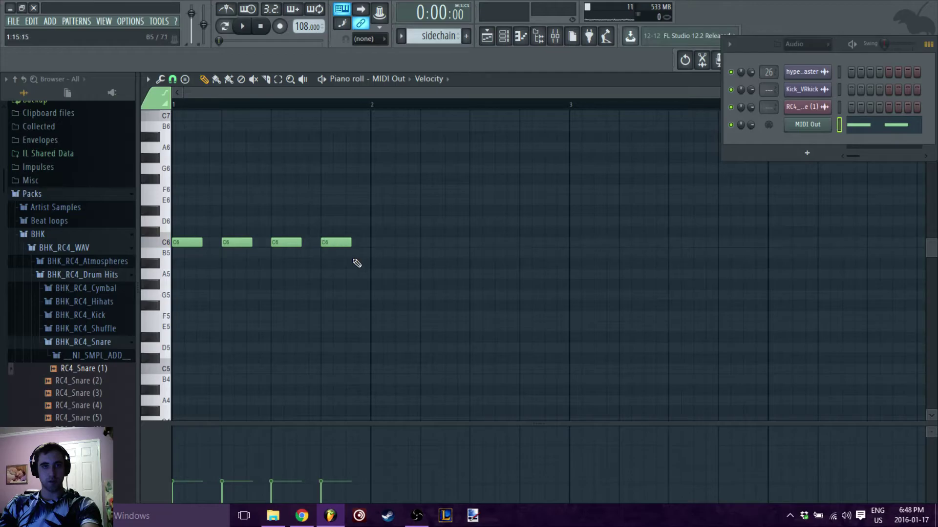
- Duplicate the bar 1 notes into bar 2, and copy both bars of C6 notes into bars 3 and 4
left_click_drag(393, 256, 184, 210)
left_click_drag(187, 244, 387, 251)
left_click(629, 283)
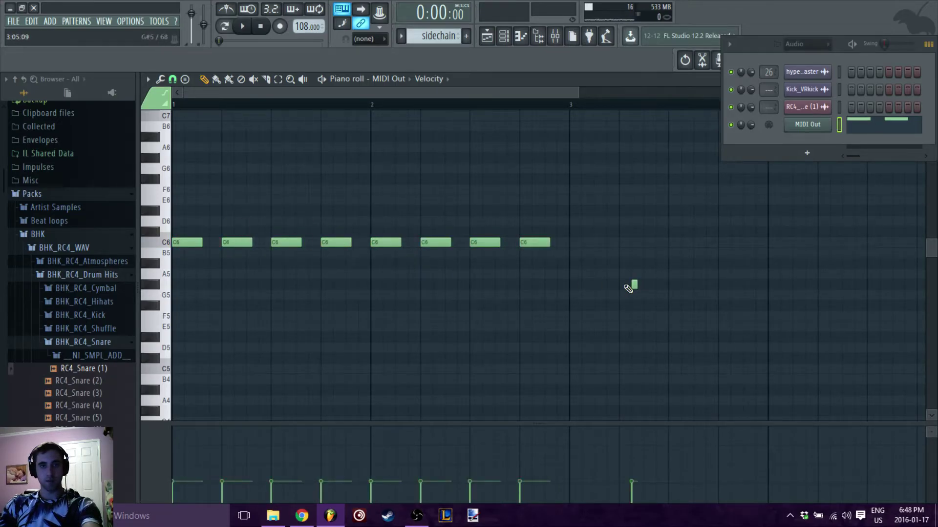
left_click_drag(600, 288, 173, 196)
left_click_drag(188, 243, 588, 250)
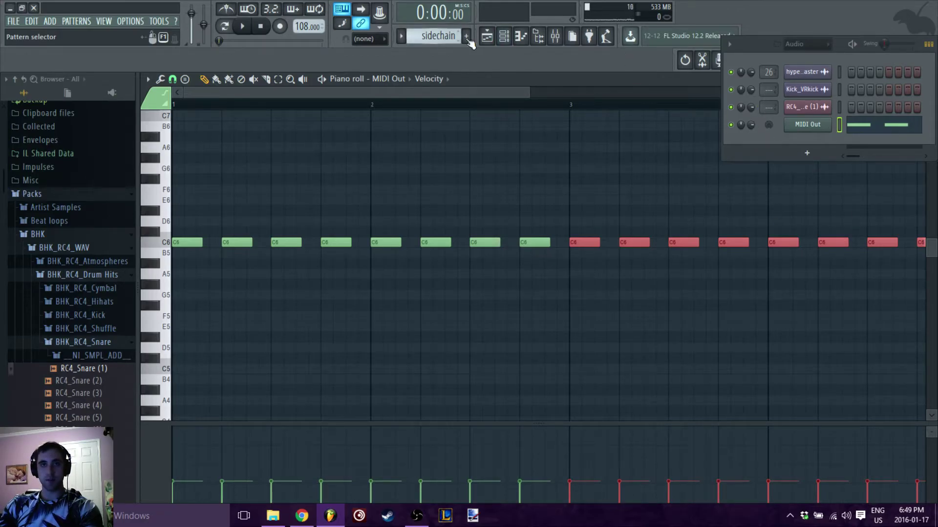
- Add a second sidechain clip to Track 27 in the playlist, starting at bar 5 directly after the first one
left_click(486, 35)
left_click(642, 286)
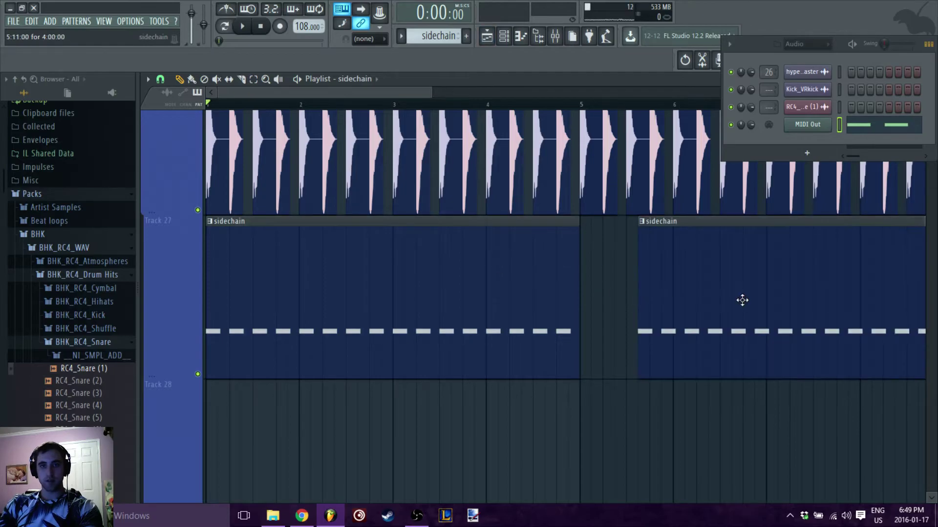
left_click_drag(741, 299, 680, 311)
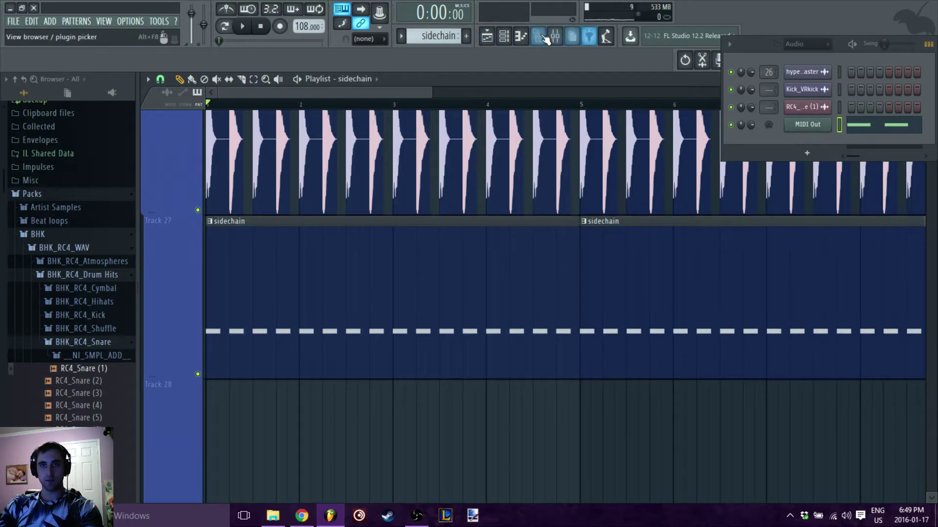
- Open VolumeShaper4-64bit on Insert 26 and play the song to check the MIDI-triggered ducking
left_click(554, 36)
left_click_drag(590, 353, 599, 267)
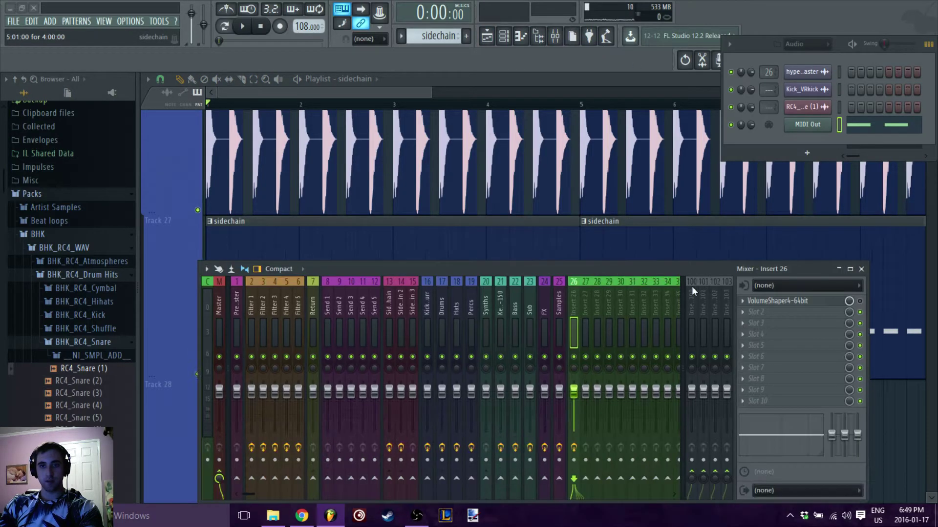
left_click(795, 301)
left_click_drag(640, 268, 773, 406)
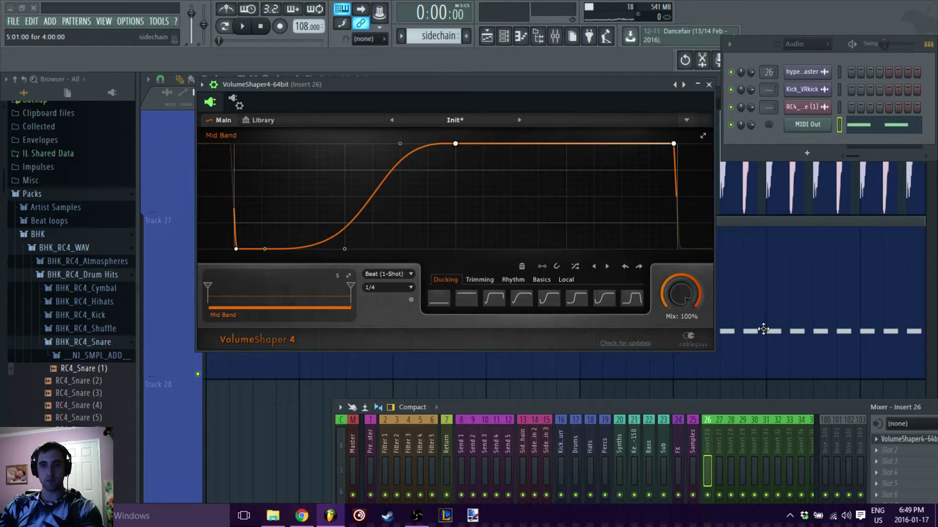
left_click_drag(540, 83, 561, 82)
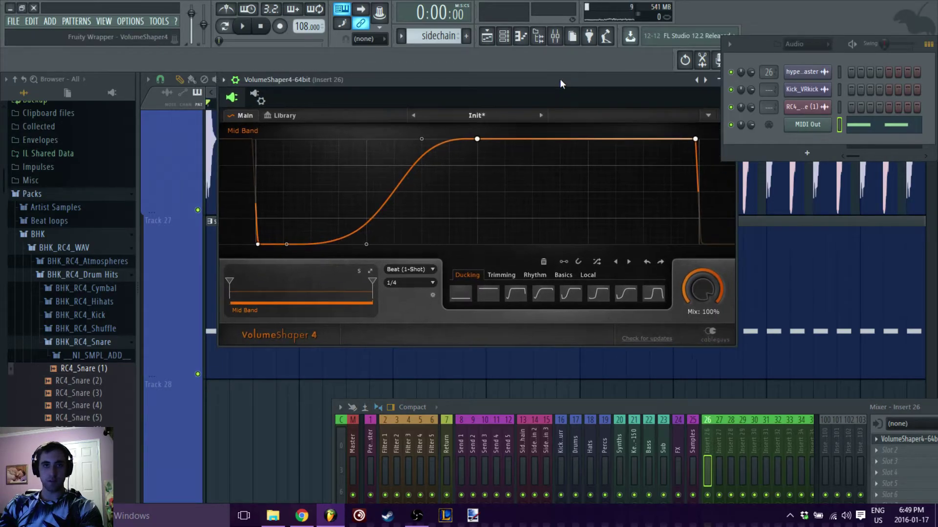
key("space")
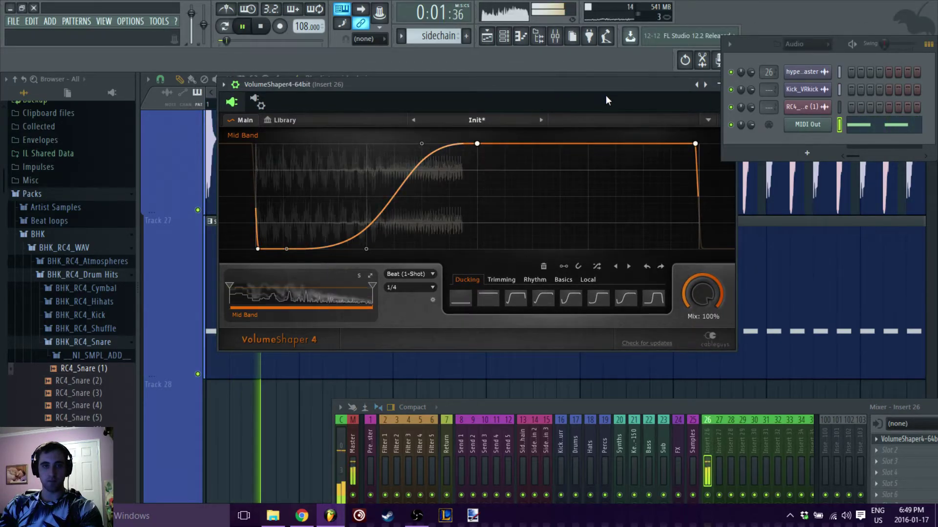
- Move the ducking curve's lower handle to about X 0.15 and its upper handle to about 0.22, stop playback, and close VolumeShaper
left_click_drag(386, 205, 324, 249)
right_click(354, 249)
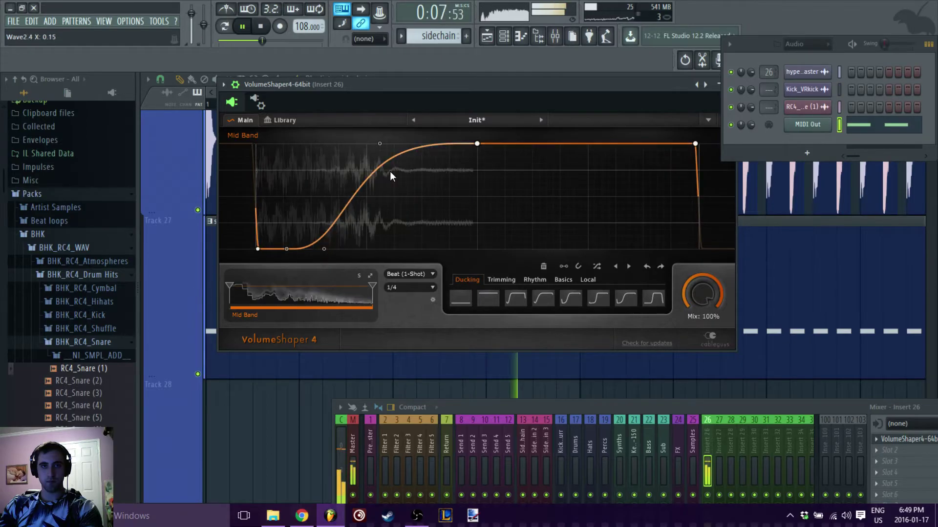
left_click_drag(380, 144, 352, 144)
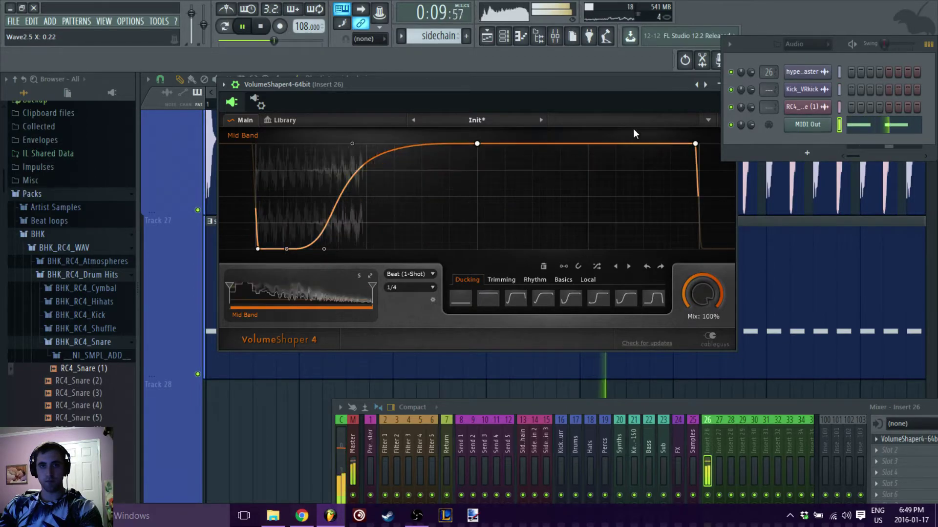
mouse_move(698, 295)
left_mouse_down()
mouse_move(698, 341)
mouse_move(699, 295)
left_mouse_up()
key("space")
left_click_drag(635, 90, 573, 152)
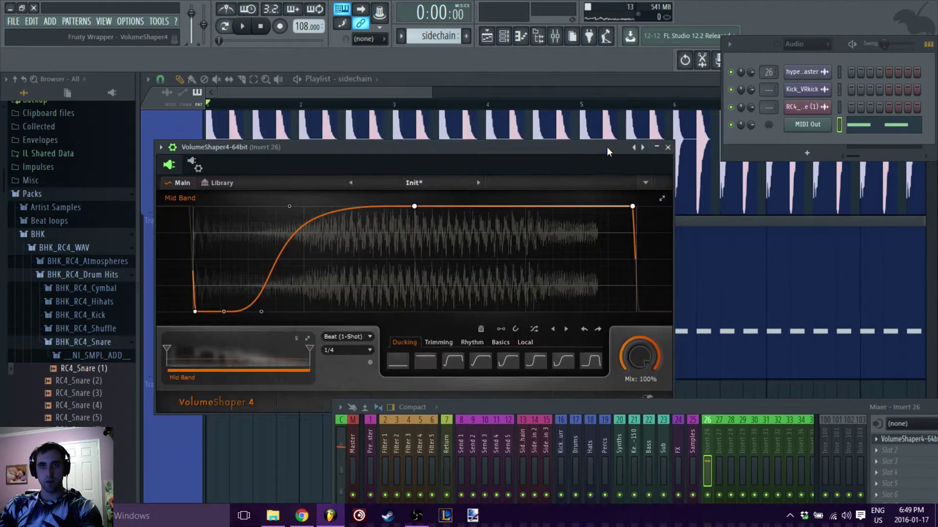
left_click(666, 147)
- Delete the C6 notes on beats 2 and 4 of bars 1 and 2 in the sidechain pattern, and return to the playlist
double_click(384, 302)
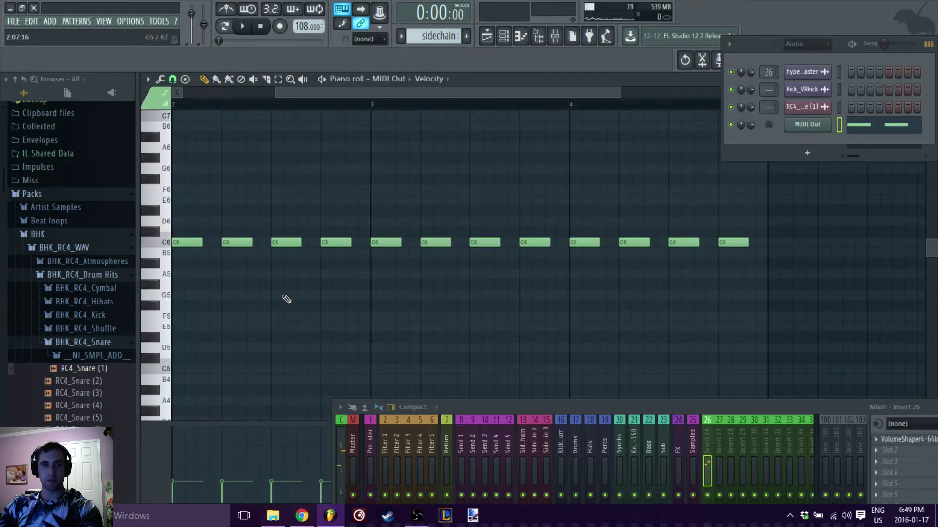
right_click(237, 242)
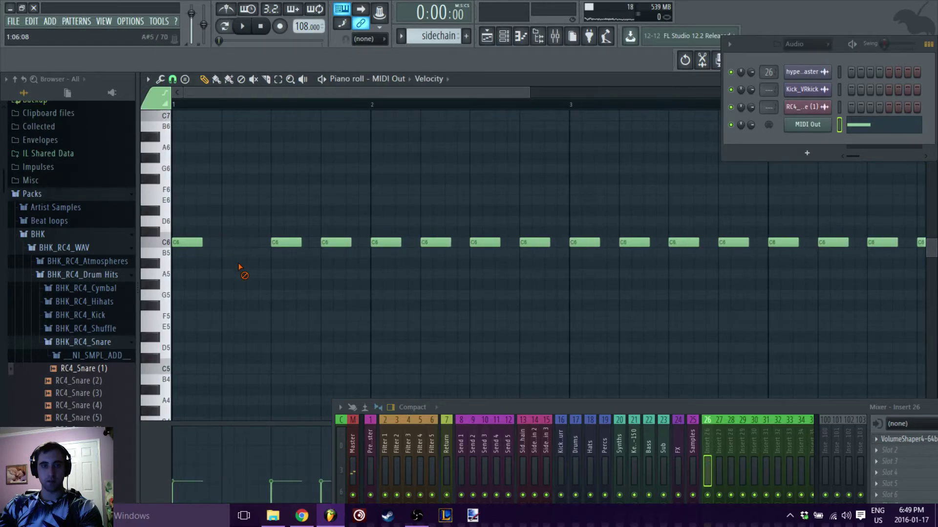
right_click(335, 242)
right_click(435, 242)
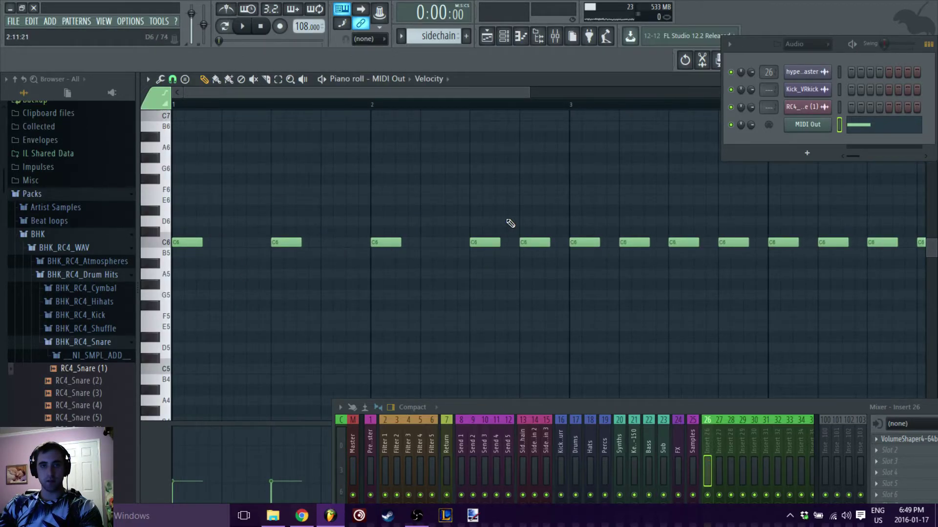
right_click(534, 242)
left_click(487, 35)
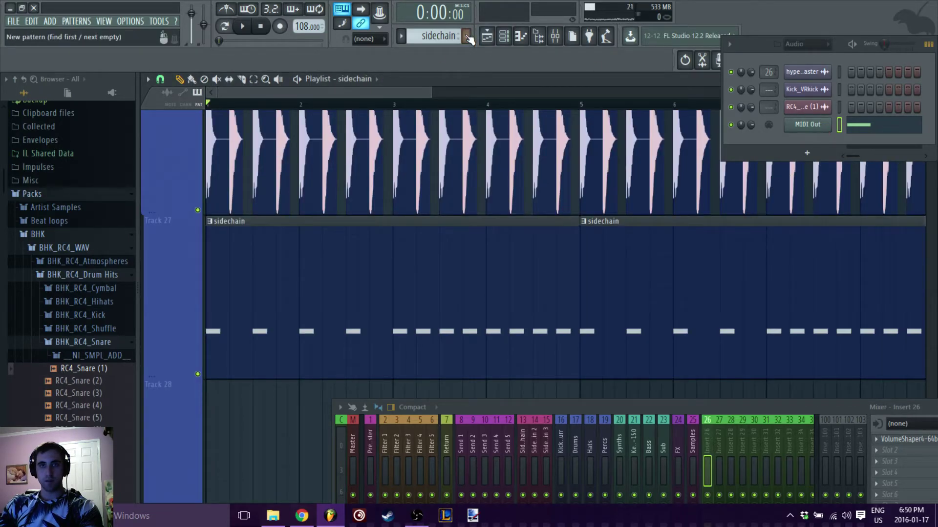
- Open VolumeShaper4-64bit on Insert 26, play the song to check the ducking with the thinned pattern, and close the plugin
left_click(903, 439)
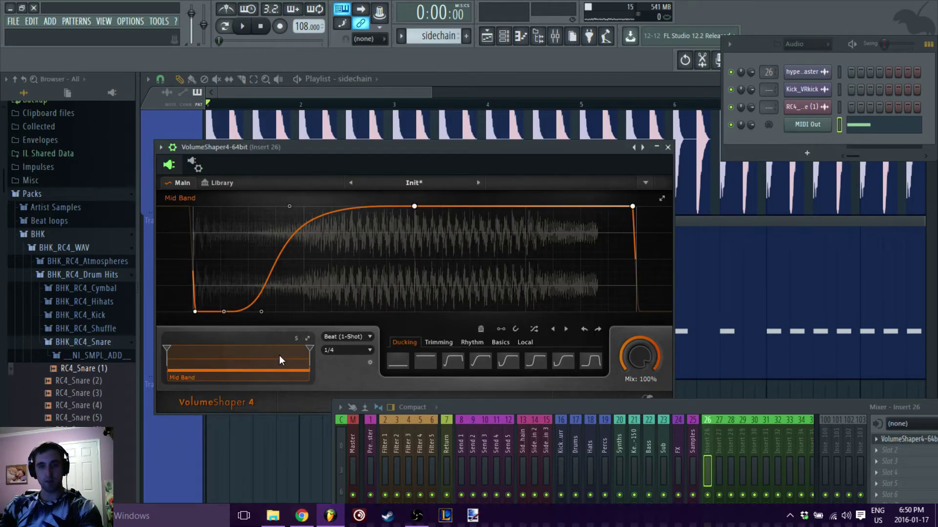
key("space")
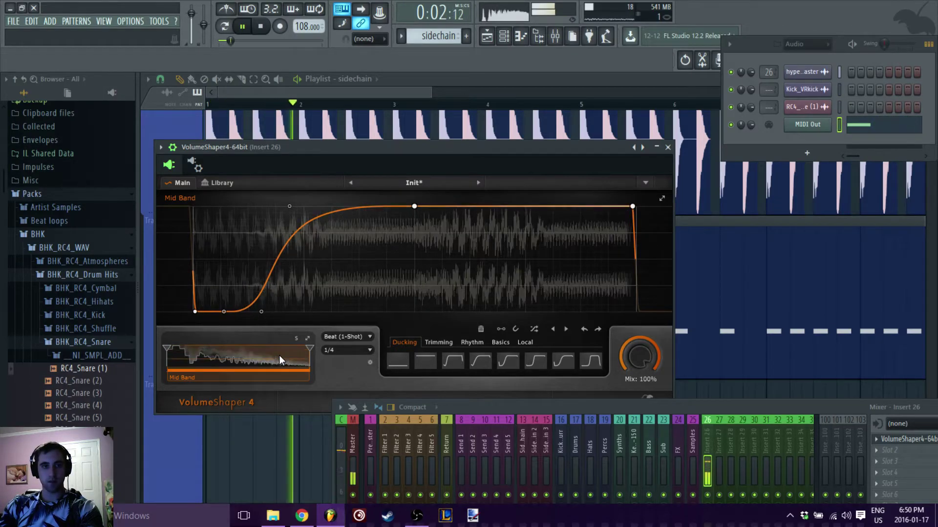
key("space")
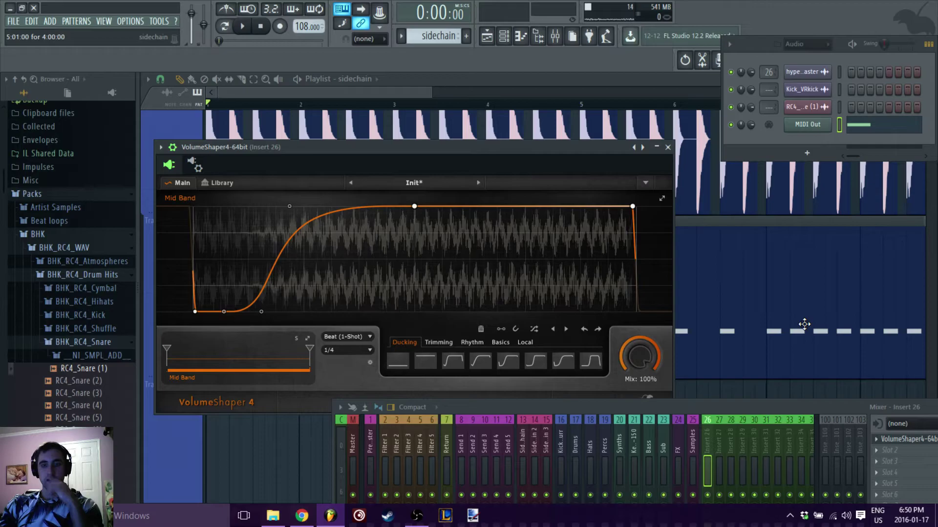
left_click_drag(609, 146, 678, 132)
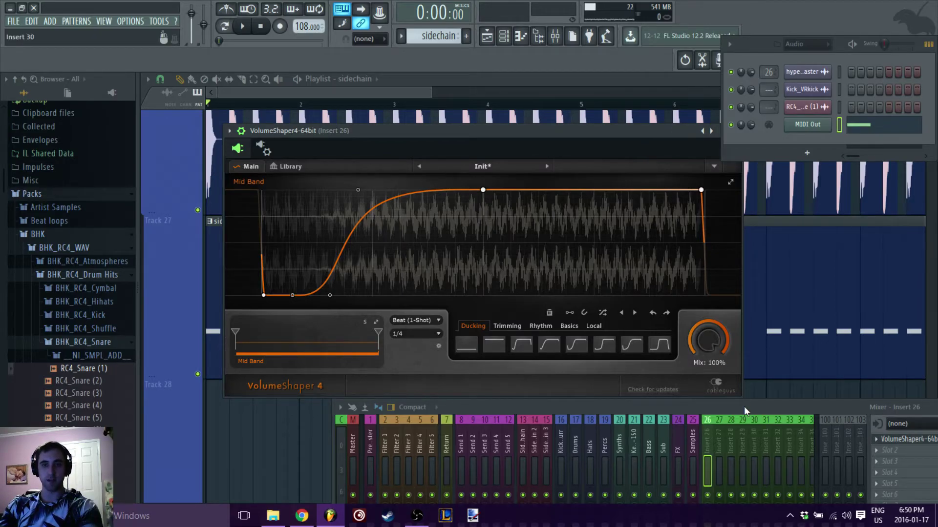
left_click_drag(712, 338, 712, 386)
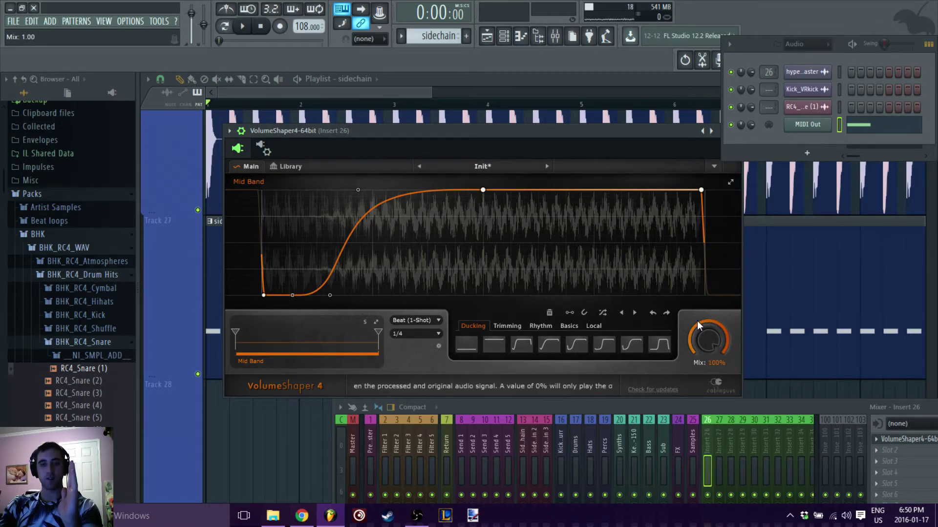
left_click_drag(582, 137, 481, 386)
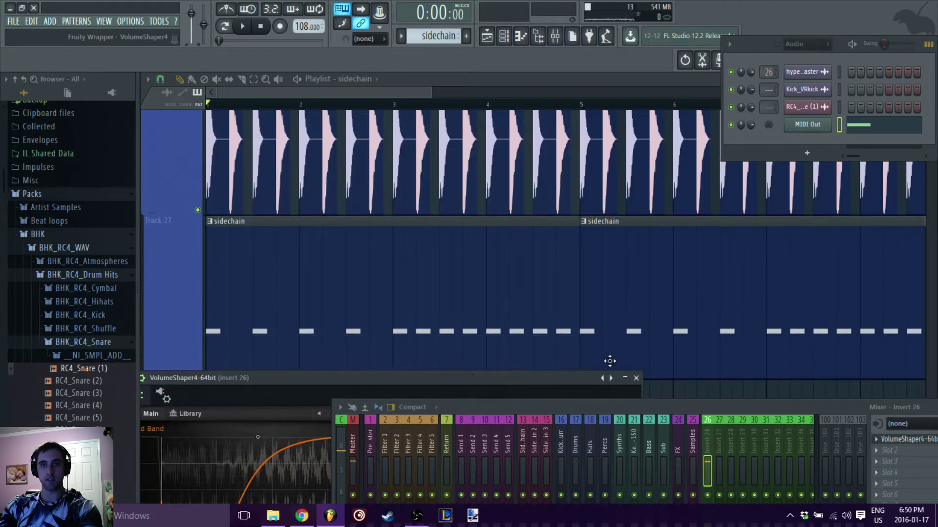
left_click(636, 379)
- Reopen the sidechain pattern's piano roll and put back the C6 notes on beats 2 and 4 of bars 1 and 2
right_click(658, 299)
scroll(385, 267, "down", 1)
double_click(368, 193)
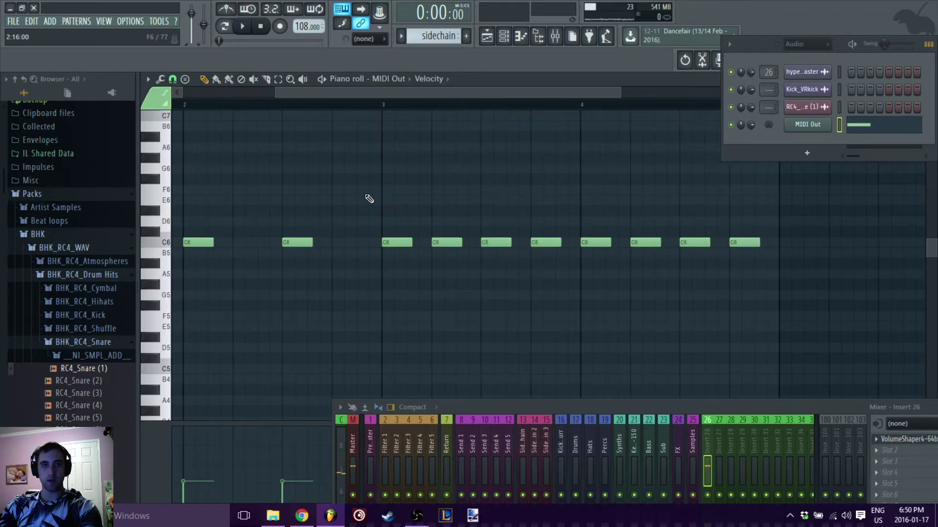
left_click(230, 243)
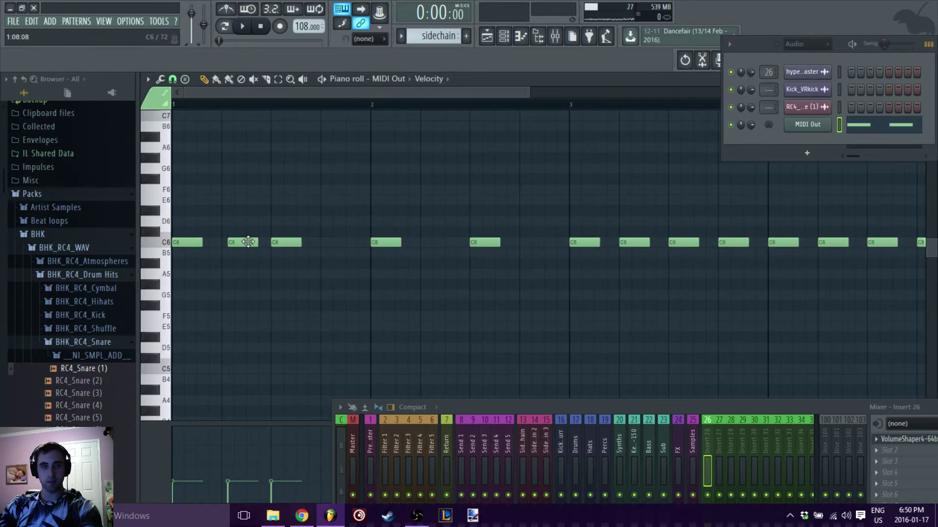
left_click(324, 243)
left_click(427, 242)
- Play the song to check the refilled sidechain notes, and stop playback
key("space")
left_click_drag(447, 96, 596, 91)
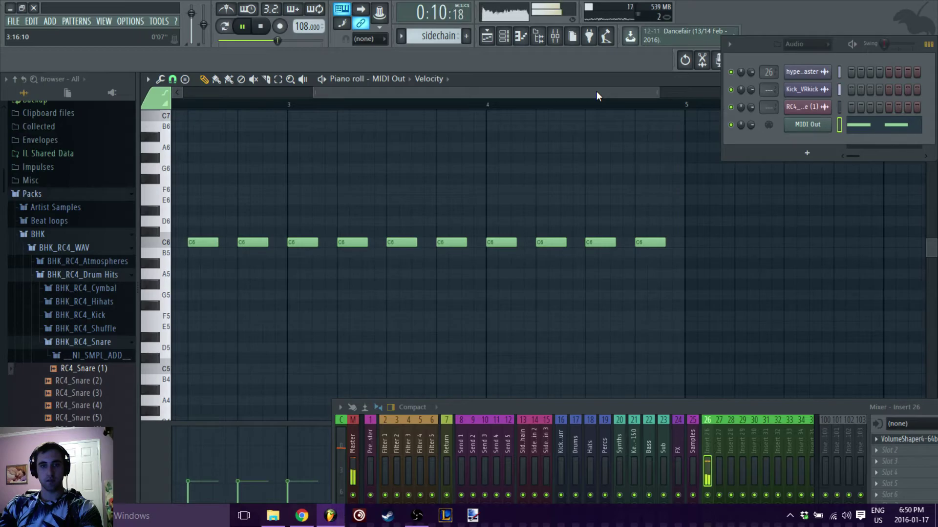
key("space")
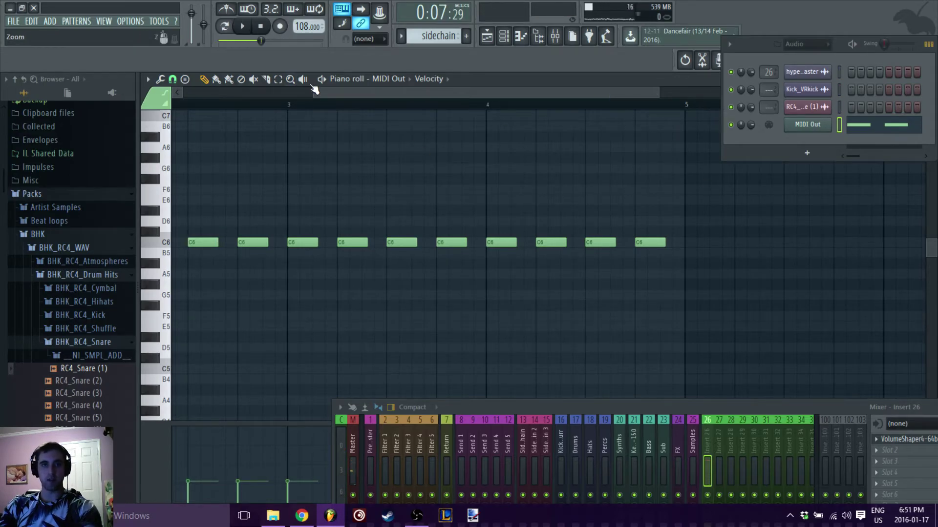
left_click_drag(473, 94, 445, 91)
- Open VolumeShaper on Insert 26, set its Beat Loop Length to 1/2, and close the plugin
left_click_drag(717, 408, 606, 348)
left_click(826, 381)
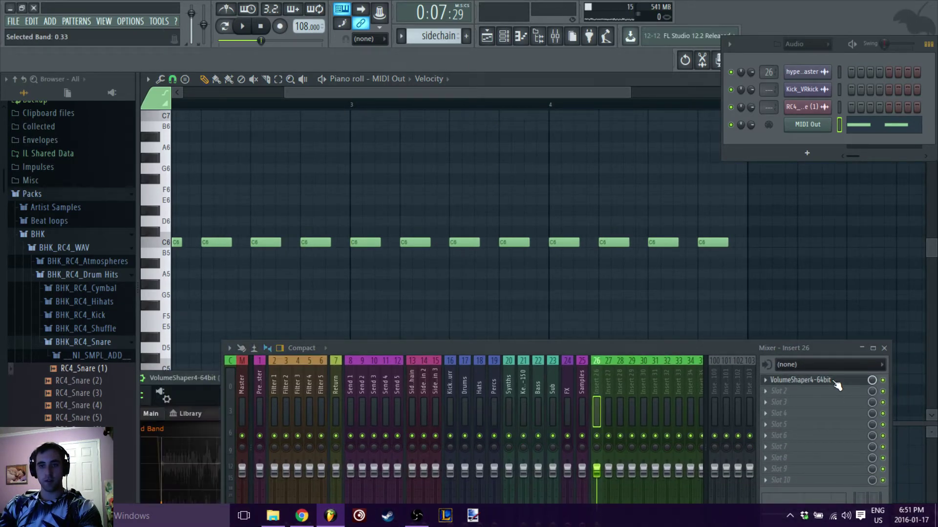
left_click_drag(202, 377, 292, 85)
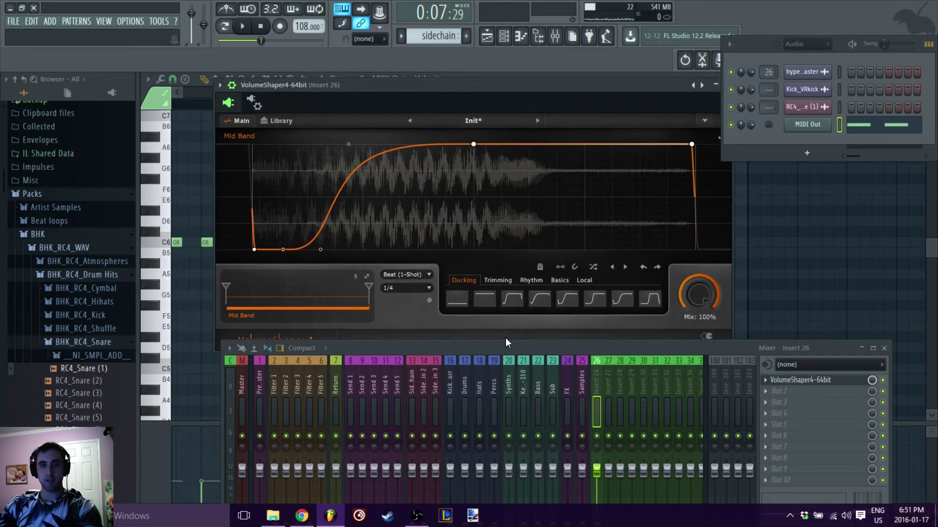
left_click(429, 289)
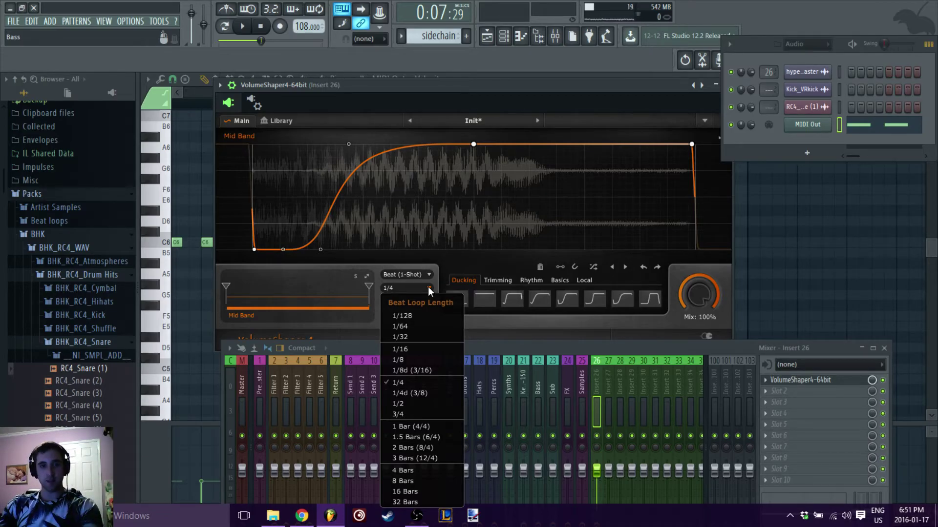
left_click(403, 403)
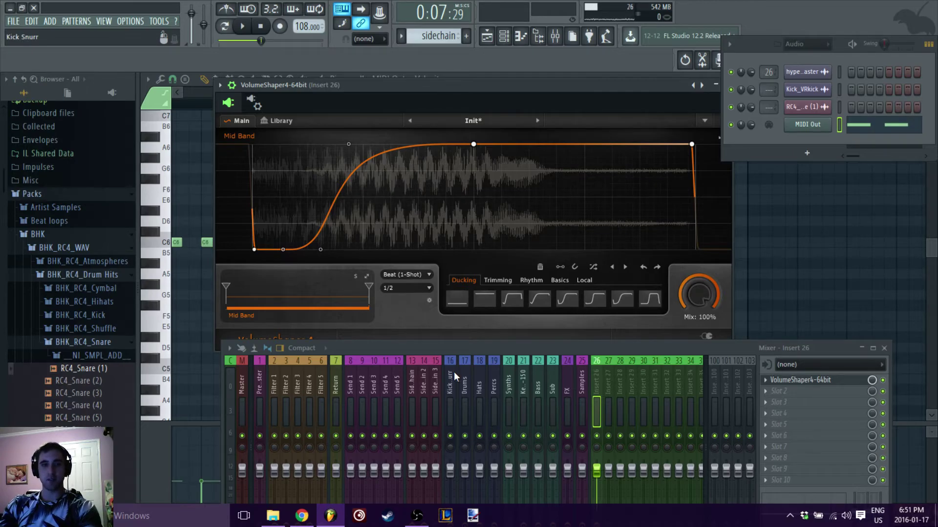
mouse_move(698, 294)
left_mouse_down()
mouse_move(698, 323)
mouse_move(699, 295)
left_mouse_up()
left_click_drag(561, 86, 527, 113)
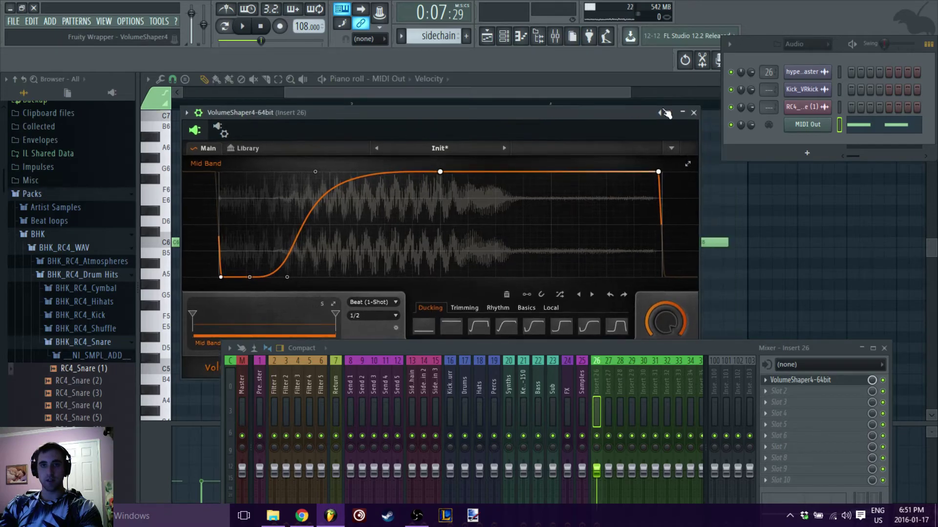
left_click(694, 113)
- Delete the C6 notes on beats 2 and 4 of bar 1, and briefly play the song
left_click_drag(343, 98, 151, 102)
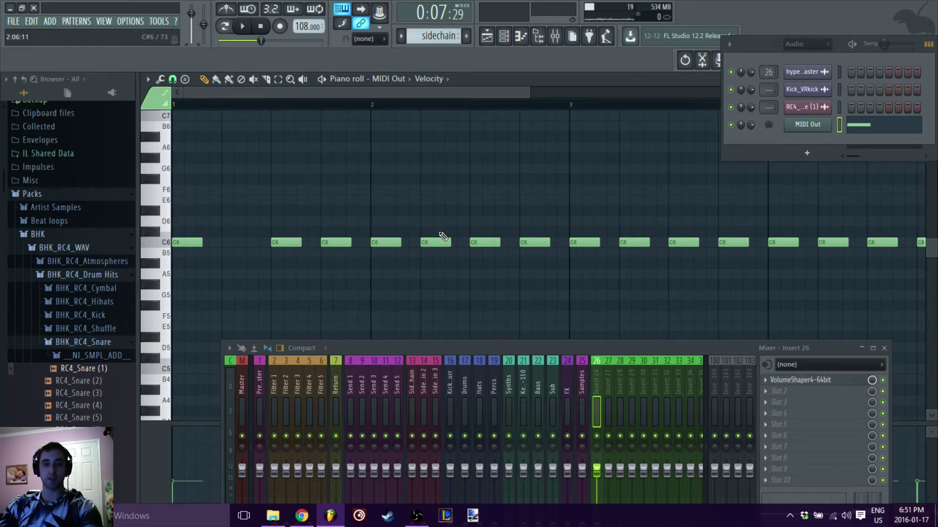
right_click(336, 242)
key("space")
key("space")
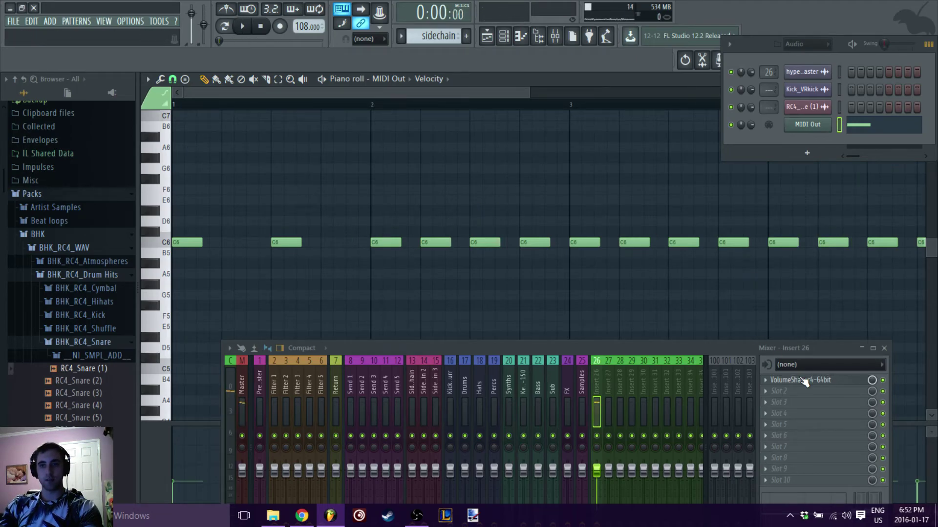
- Open VolumeShaper on Insert 26 and play the song to check the ducking at the 1/2 loop length
left_click(803, 380)
key("space")
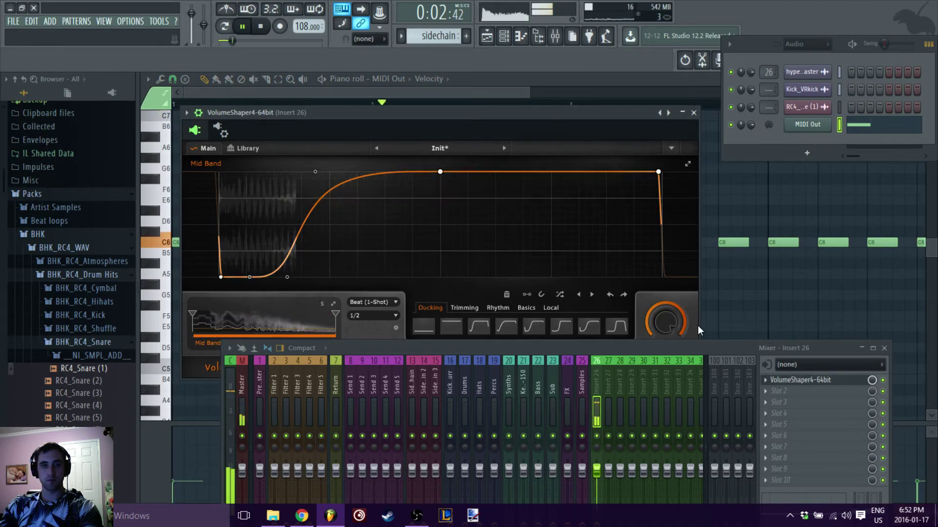
key("space")
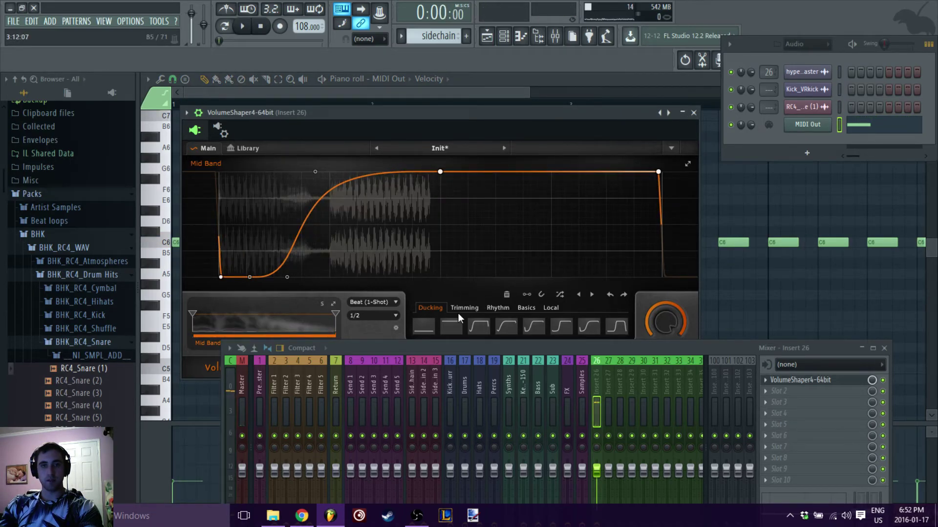
- Set VolumeShaper's Beat Loop Length to 1/4 and play the song to compare the ducking
left_click(386, 316)
left_click(371, 196)
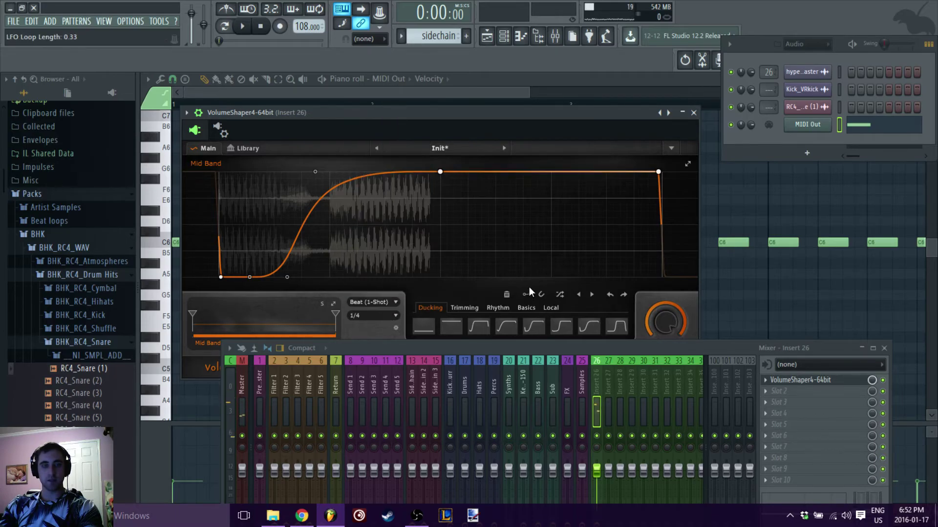
key("space")
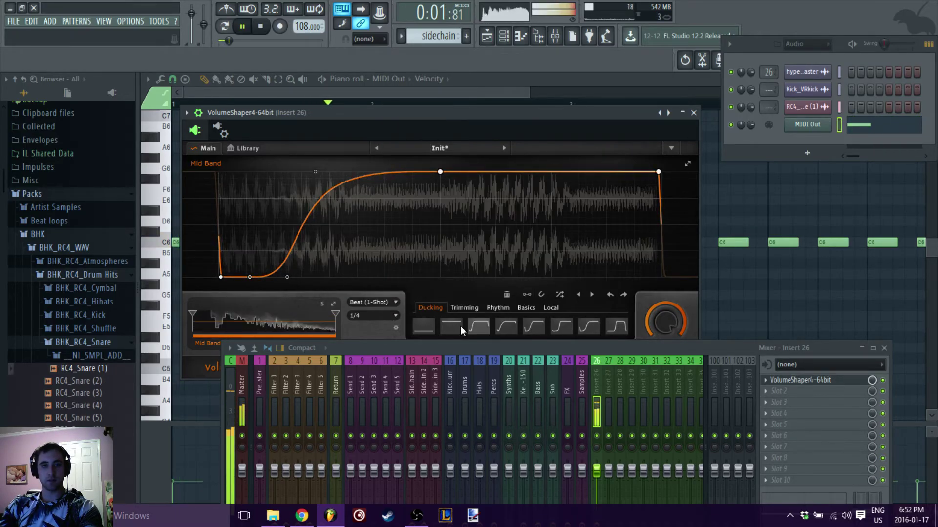
key("space")
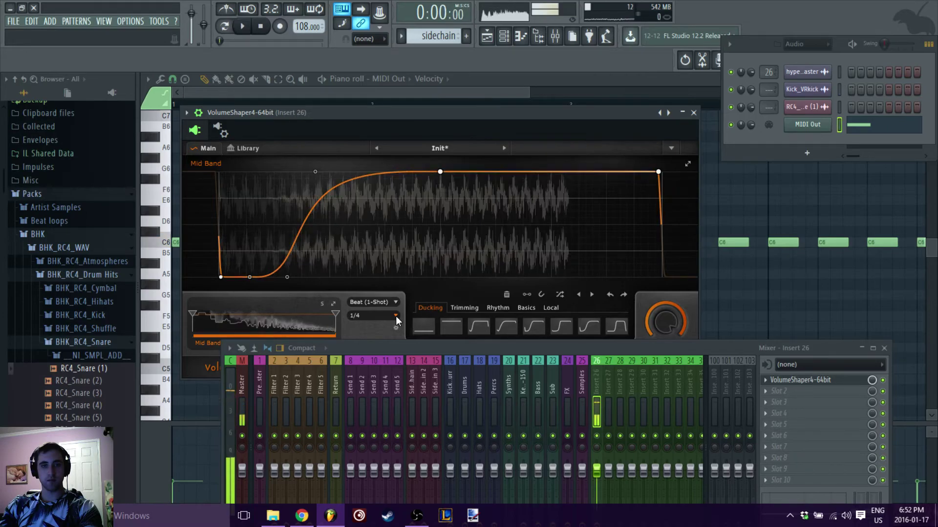
- Set VolumeShaper's Beat Loop Length to 1/2, check it in playback, and close the plugin
left_click(396, 315)
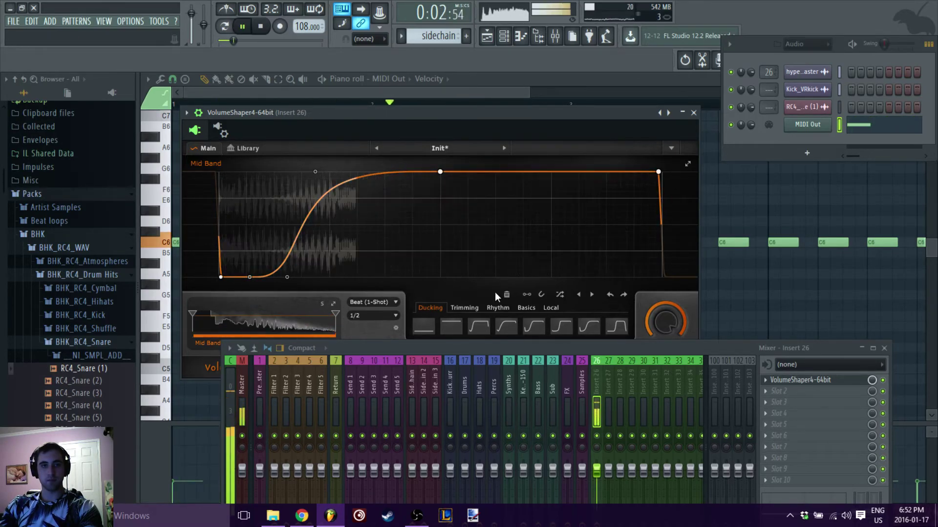
left_click(693, 113)
key("space")
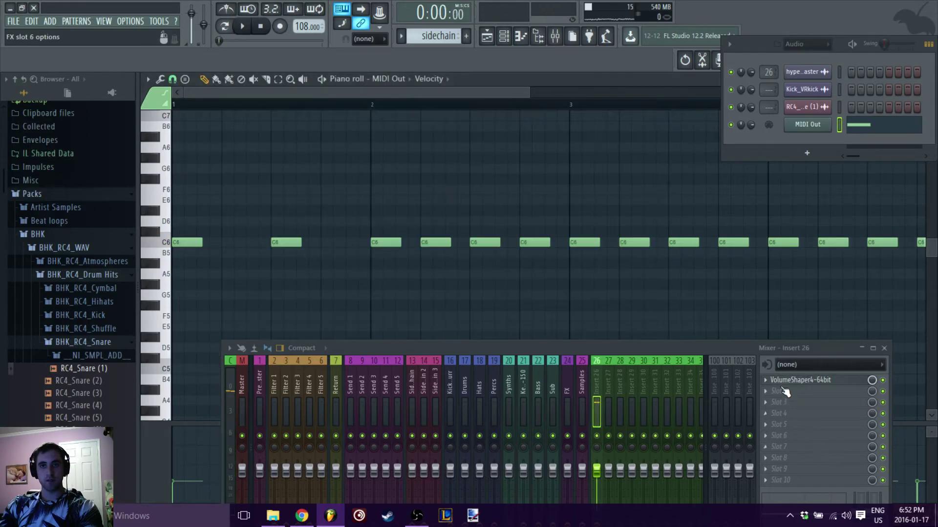
key("F9")
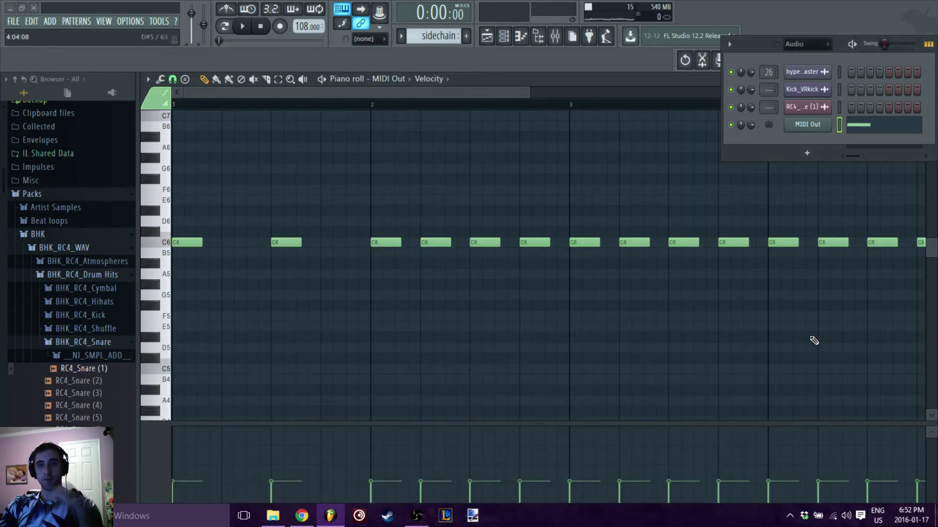
left_click(291, 79)
right_click(377, 191)
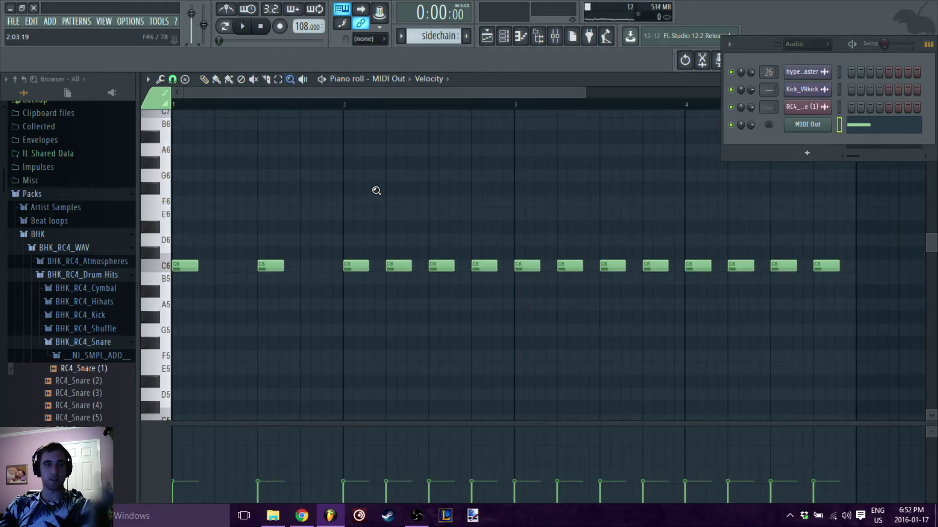
scroll(393, 224, "down", 4)
scroll(393, 226, "up", 2)
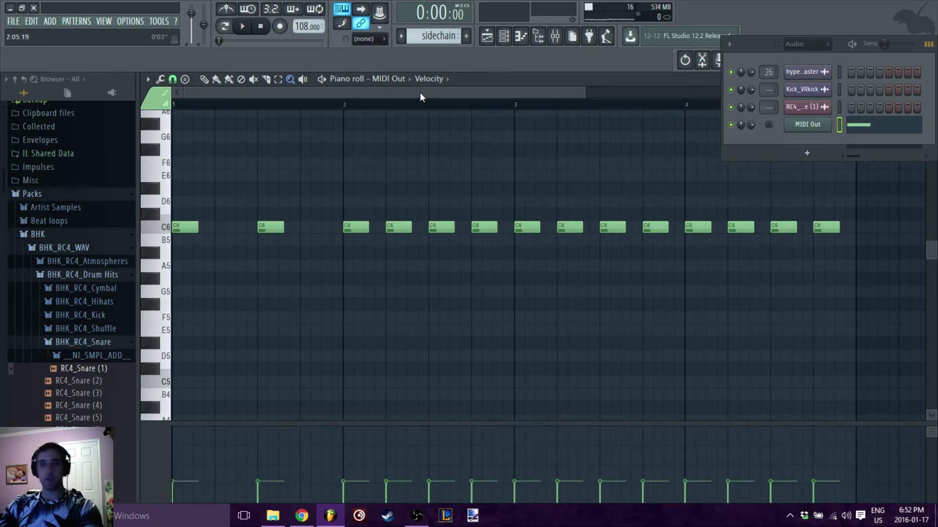
- Add a second VolumeShaper4-64bit to slot 2 of Insert 26 in the mixer, and open the instance in slot 1
left_click(554, 36)
left_click_drag(578, 341, 558, 229)
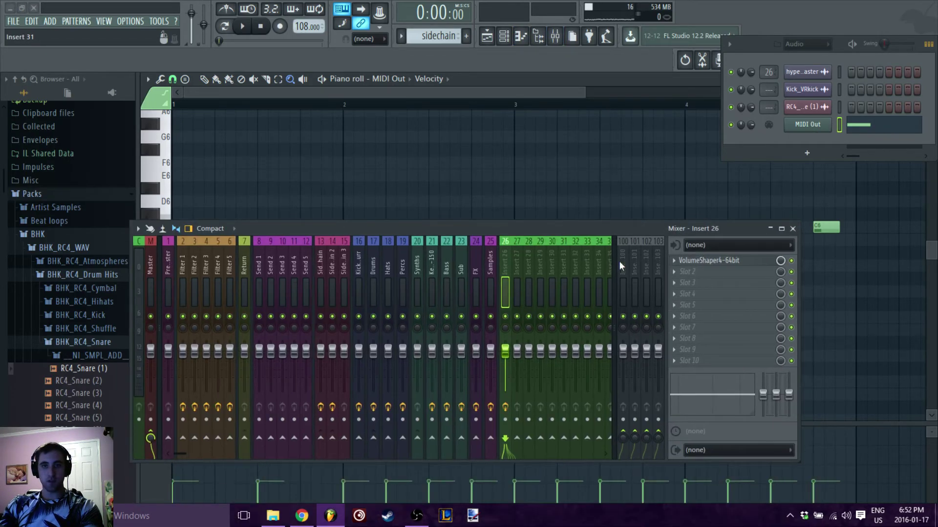
left_click(674, 271)
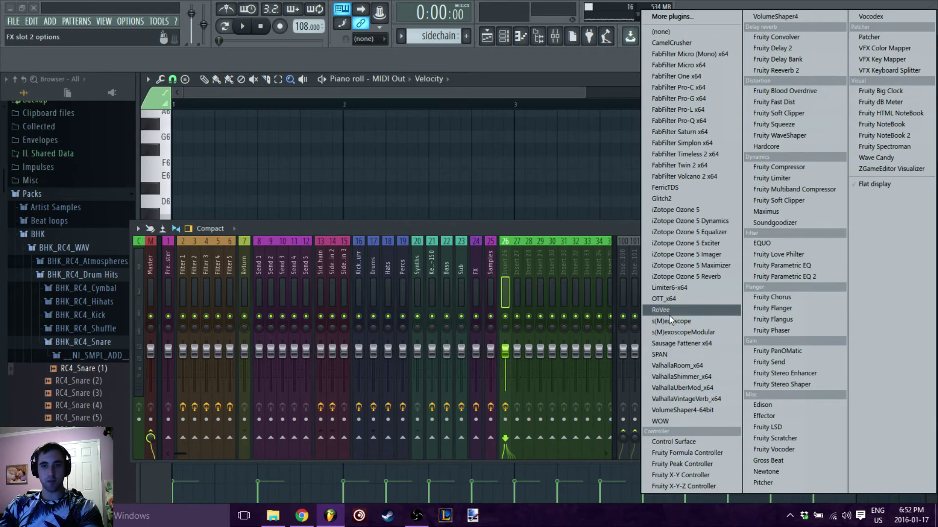
left_click(710, 411)
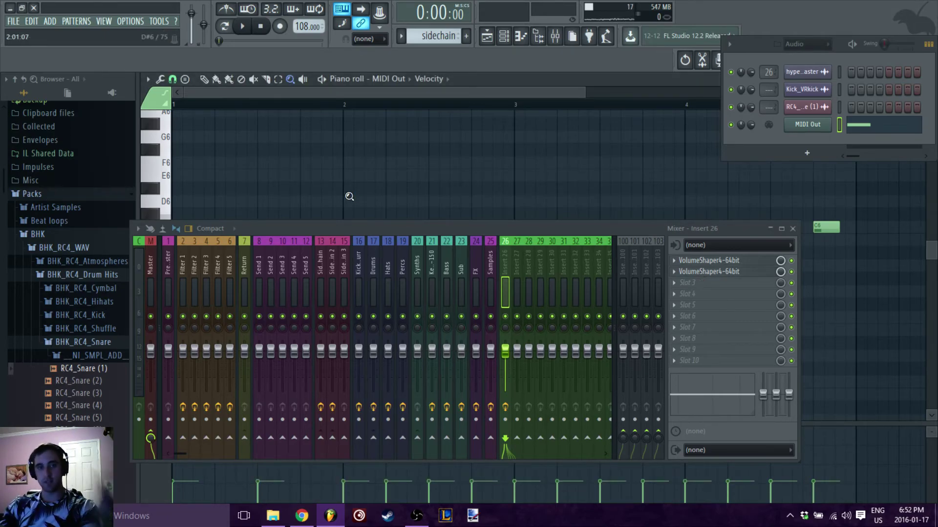
left_click(681, 269)
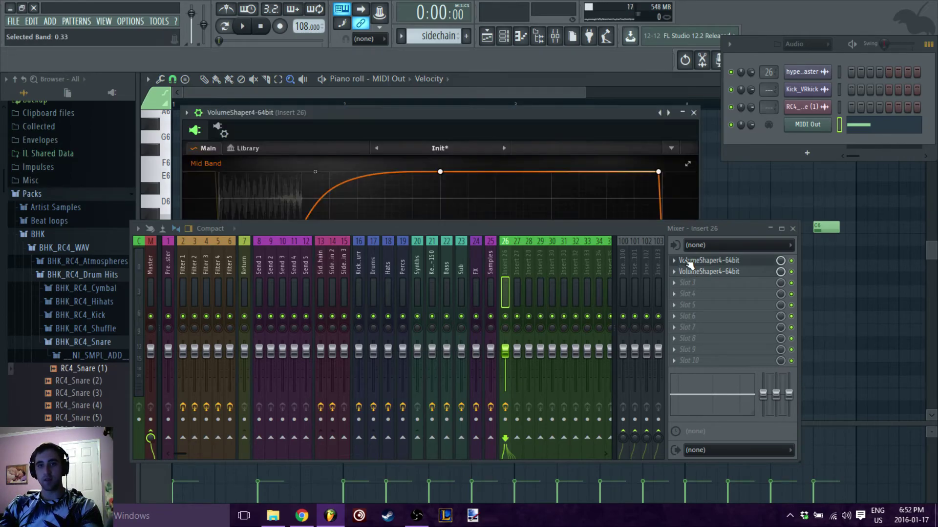
- Close the slot 1 VolumeShaper and open the instance in slot 2 of Insert 26
left_click_drag(621, 114, 616, 102)
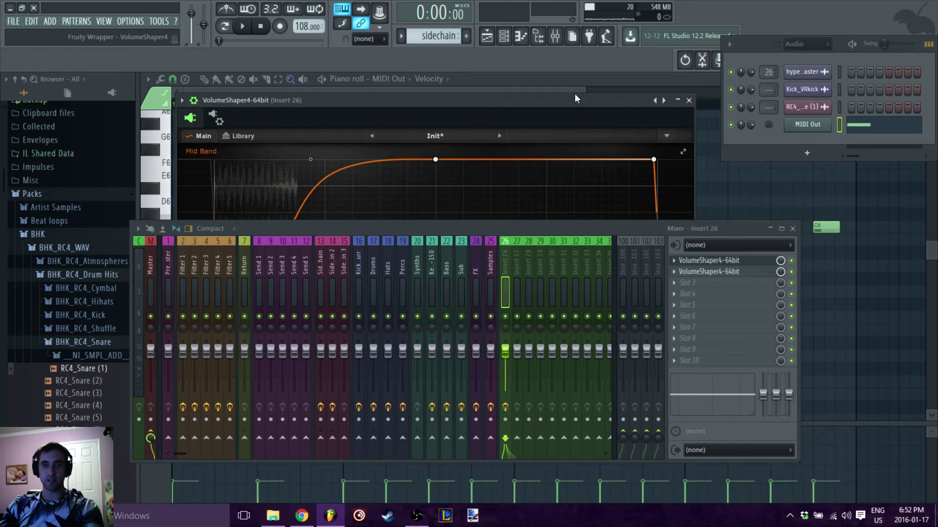
left_click(689, 100)
left_click(698, 272)
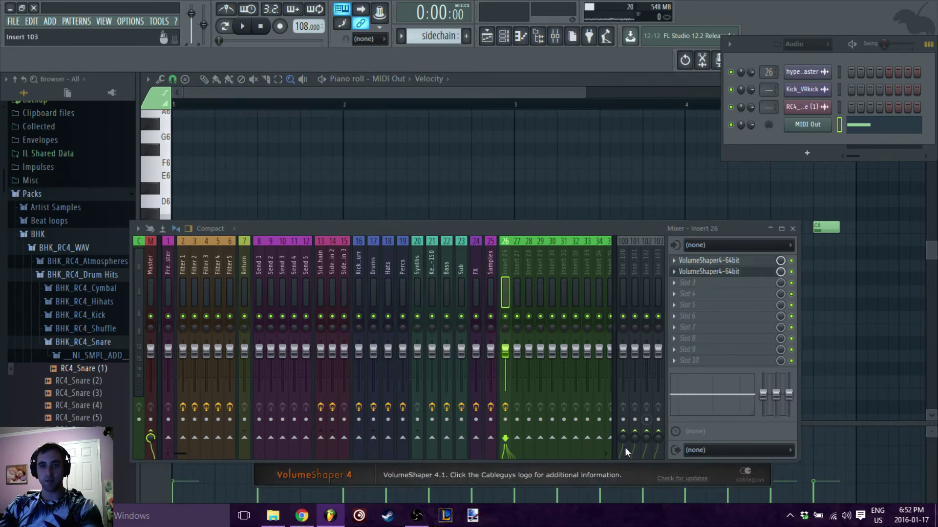
left_click_drag(637, 226, 651, 130)
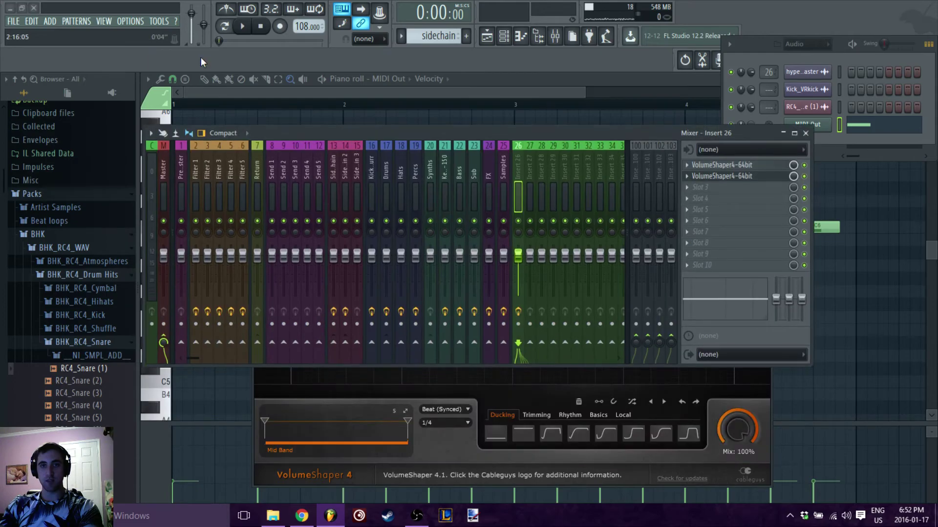
- Add a second MIDI Out channel, set its output port to 3, and close its window along with the mixer
left_click(56, 25)
mouse_move(62, 30)
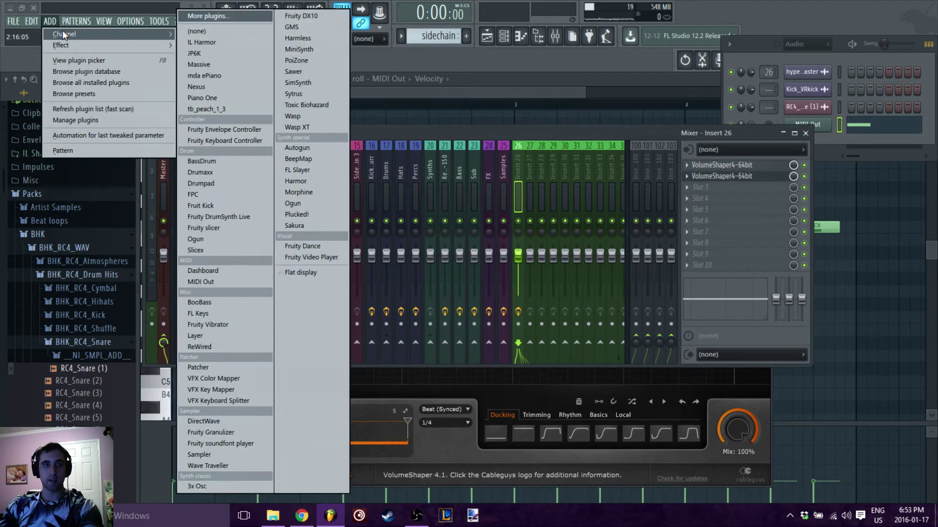
left_click(213, 282)
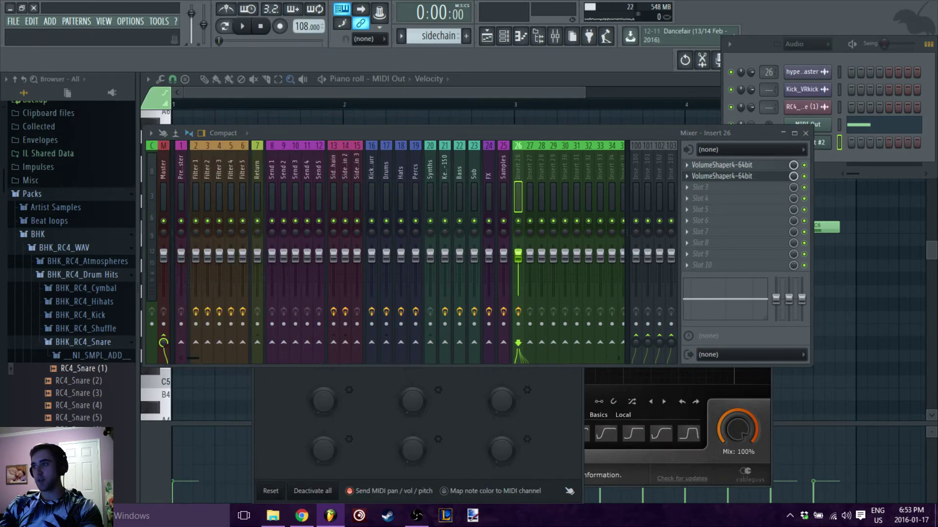
key("alt+Tab")
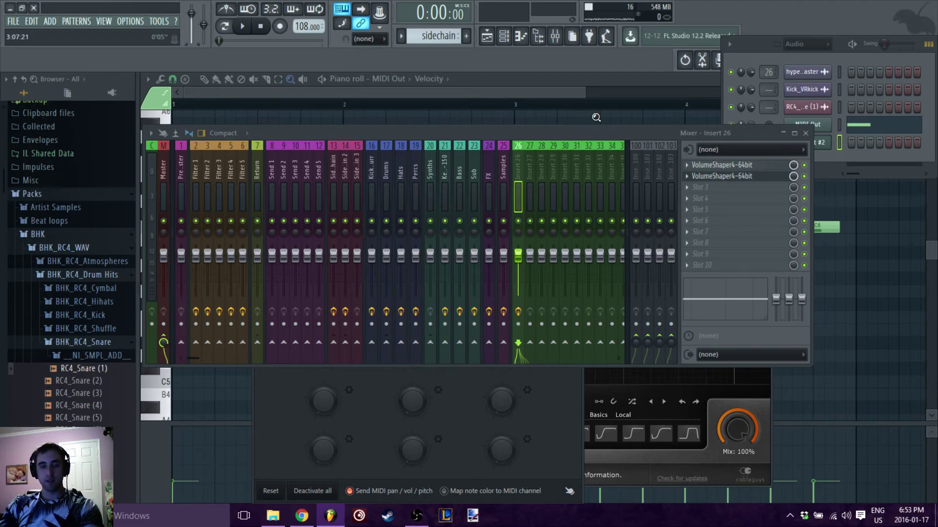
left_click(805, 133)
left_click_drag(567, 288, 568, 281)
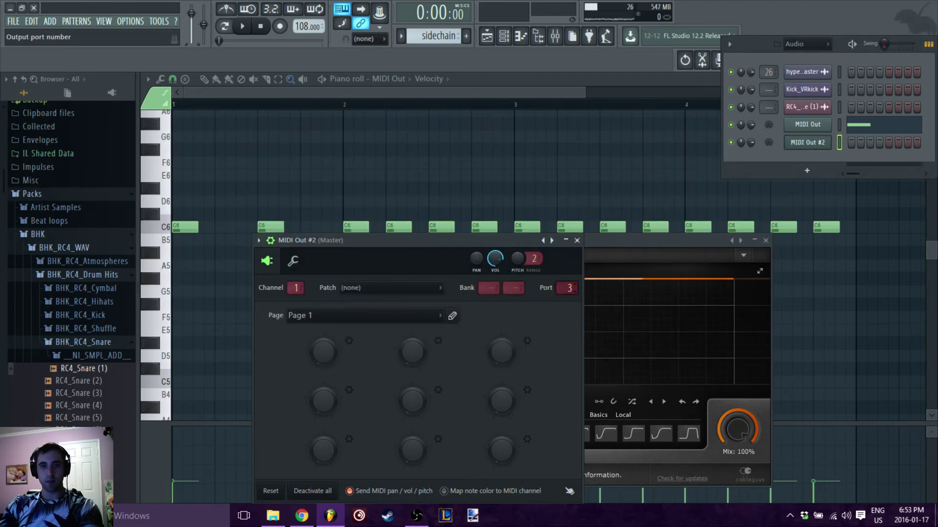
left_click(576, 240)
- Match the slot 2 VolumeShaper's MIDI input port to MIDI Out #2 in the wrapper settings and return to the plugin interface
left_click_drag(577, 244, 567, 145)
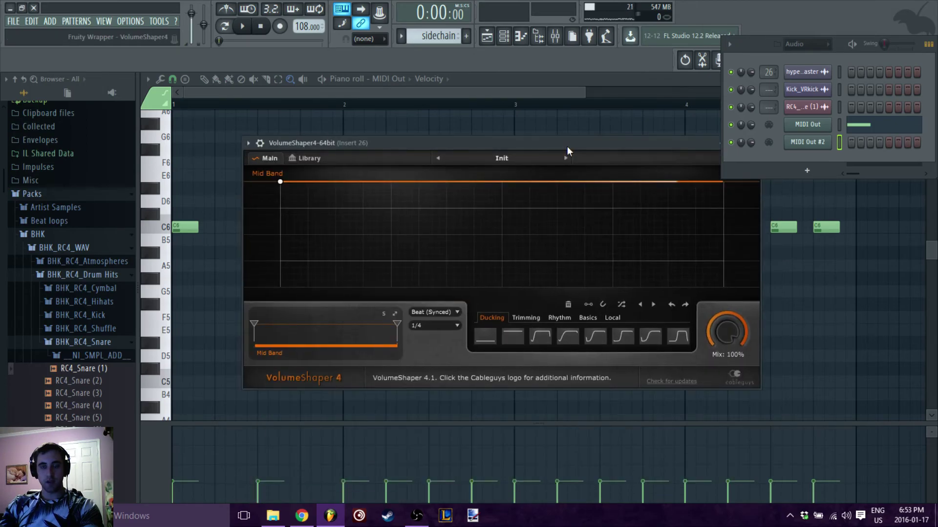
left_click(304, 158)
left_click(259, 143)
left_click(285, 162)
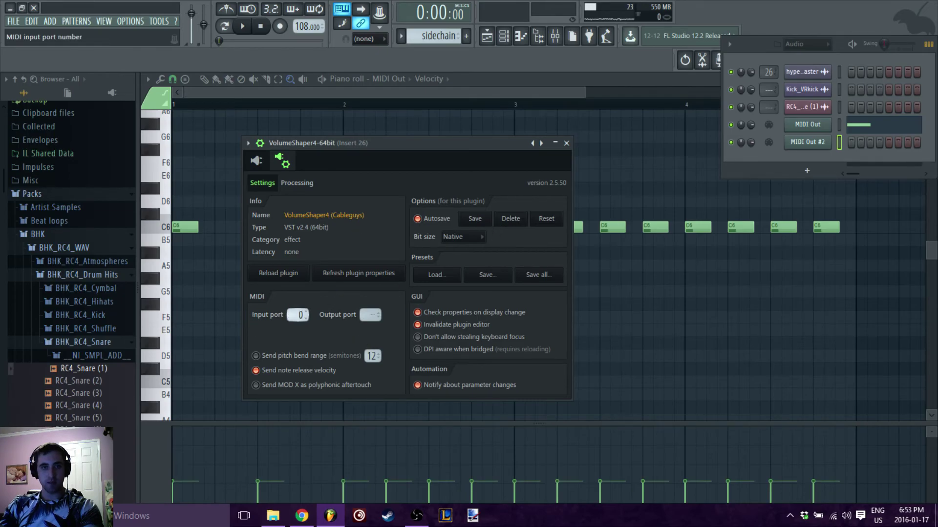
left_click(262, 159)
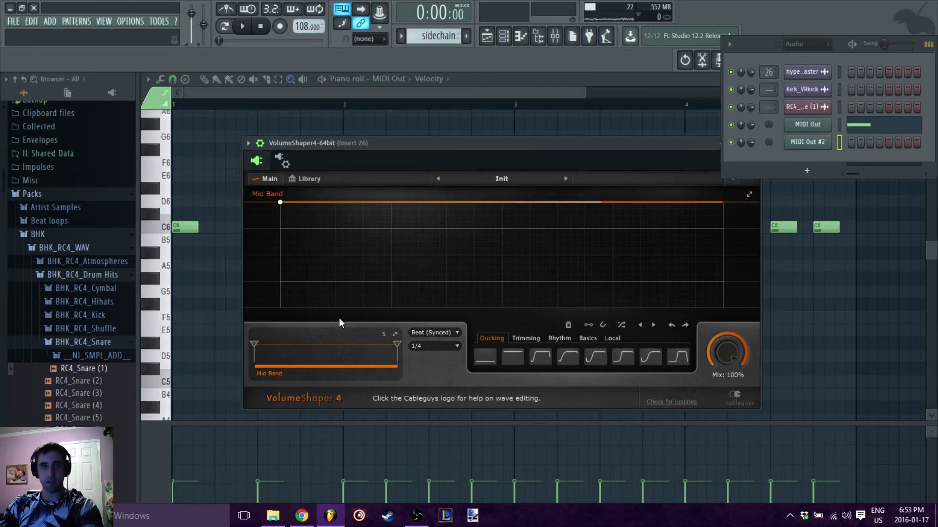
- Load a ducking curve preset in the slot 2 VolumeShaper, raise its low points for a shallower dip, and close the plugin
left_click(573, 362)
left_click_drag(281, 297, 280, 245)
left_click_drag(309, 307, 342, 245)
left_click_drag(646, 146, 537, 179)
left_click(679, 170)
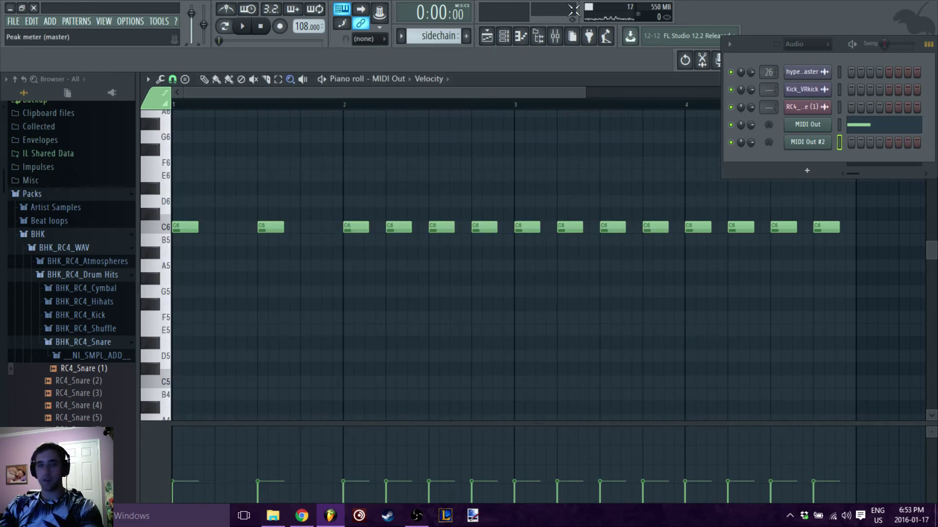
- Bypass the slot 1 VolumeShaper on Insert 26 in the mixer and open the slot 2 instance
left_click(554, 35)
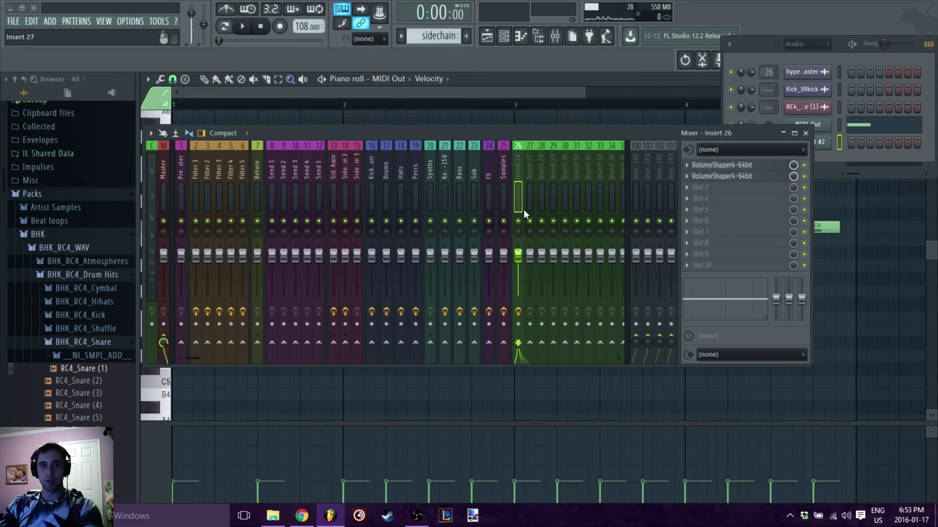
left_click(804, 165)
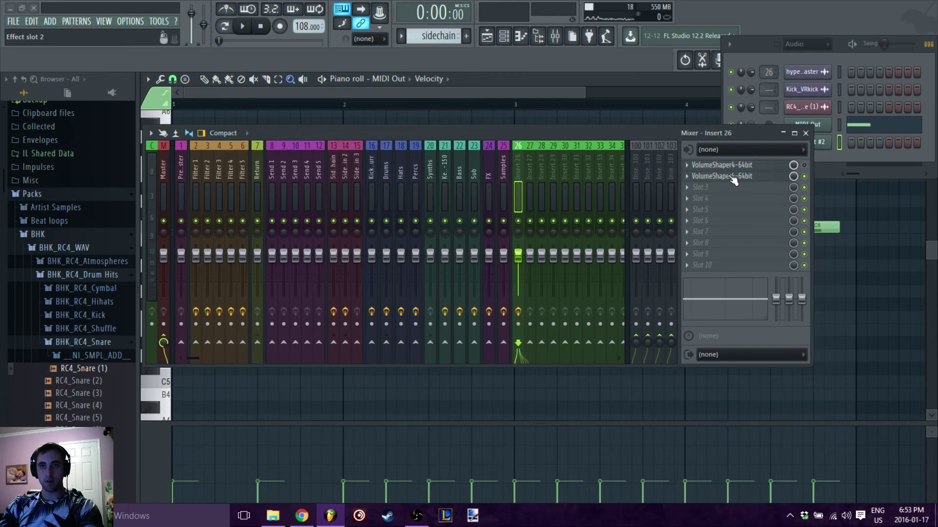
left_click(728, 176)
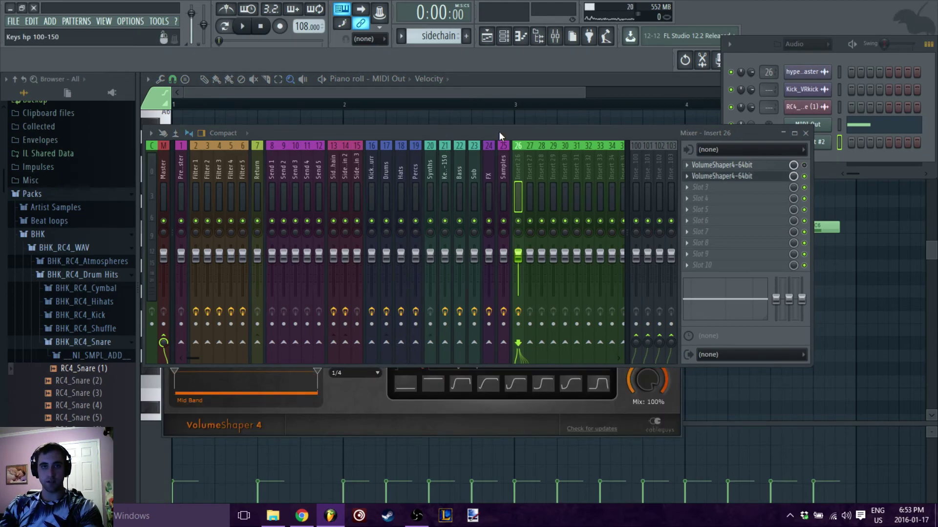
left_click(806, 133)
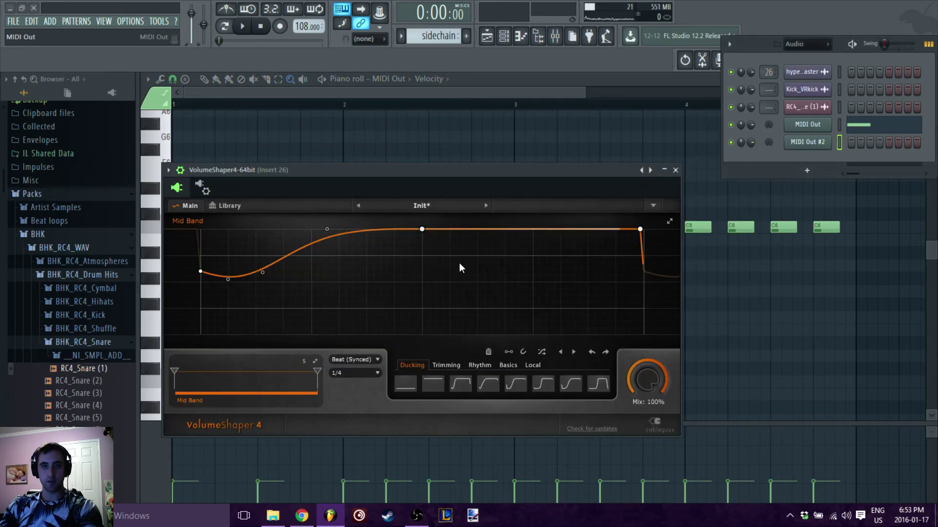
- Set the slot 2 VolumeShaper to Beat (1-Shot) with a Beat Loop Length of 1/2 and briefly test playback
left_click(365, 359)
left_click(366, 468)
left_click(363, 374)
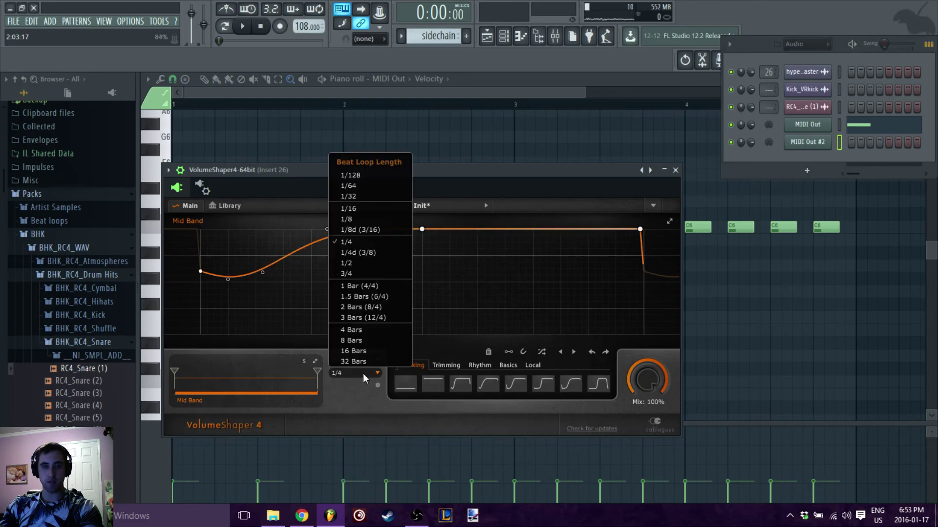
left_click(364, 263)
left_click_drag(395, 194, 460, 159)
key("space")
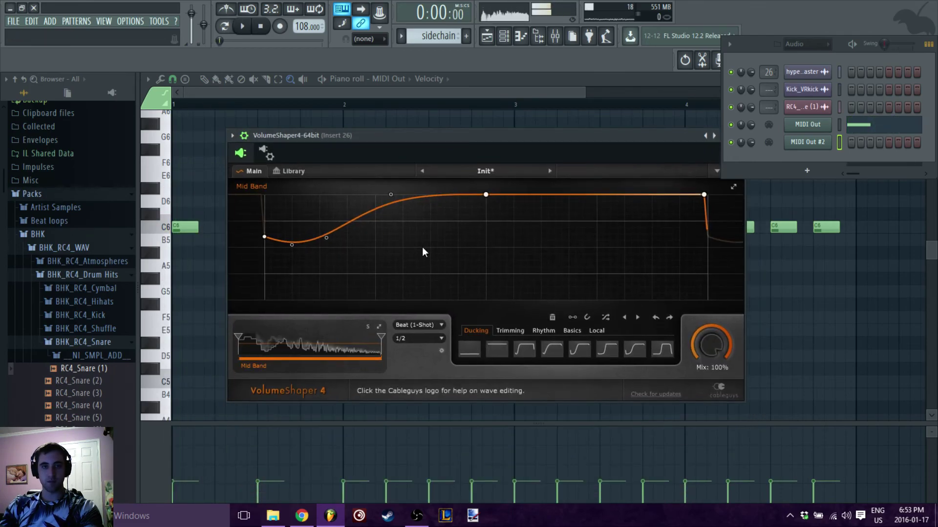
key("space")
- Copy the MIDI Out channel's notes and paste them into MIDI Out #2
left_click_drag(573, 144, 556, 149)
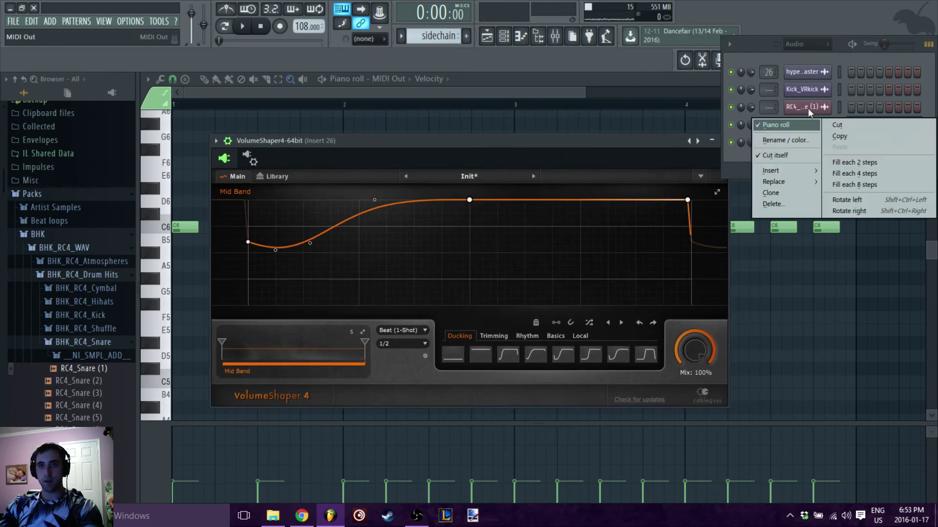
right_click(808, 122)
left_click(838, 136)
right_click(811, 143)
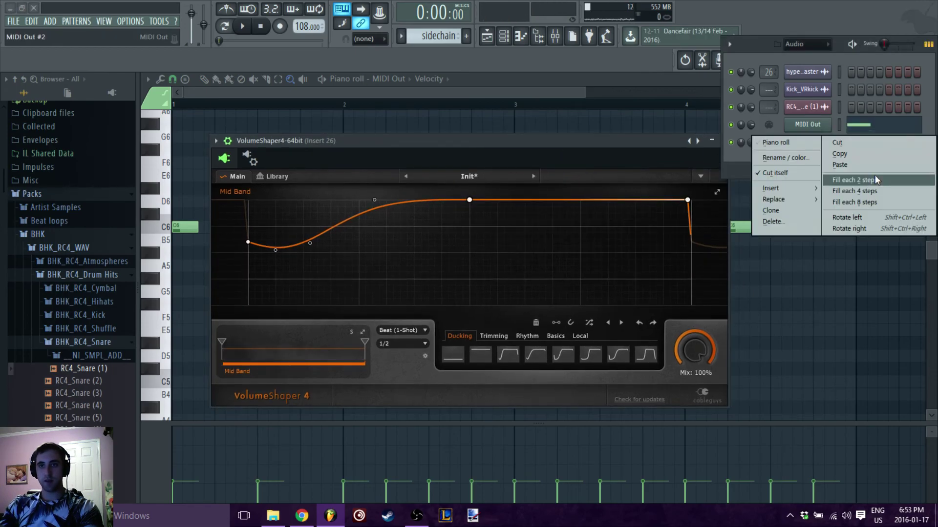
left_click(840, 164)
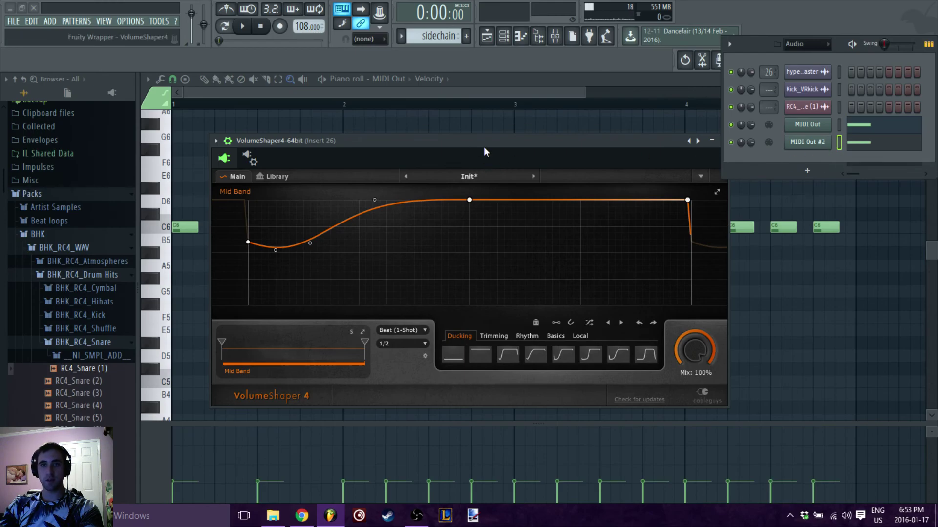
- Play the song to check the ducking of the slot 2 VolumeShaper with the MIDI Out #2 pattern
left_click_drag(484, 145, 488, 164)
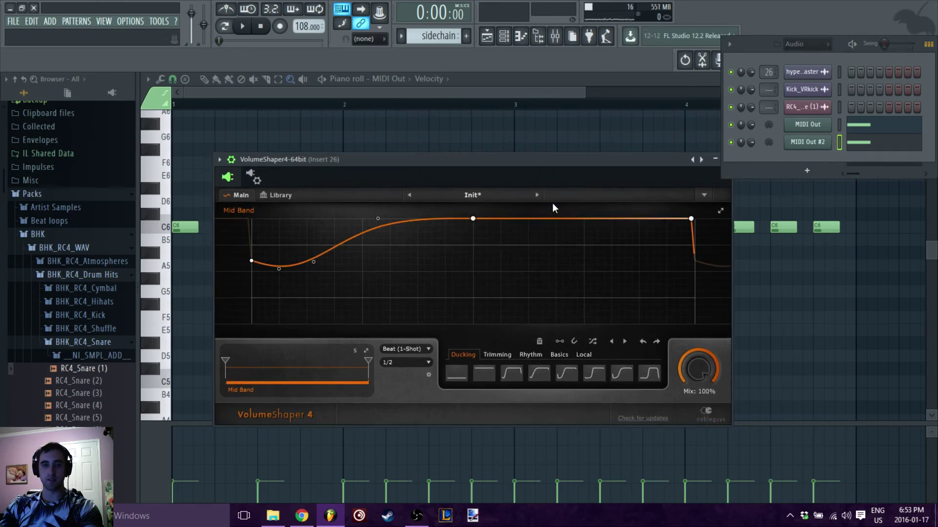
key("space")
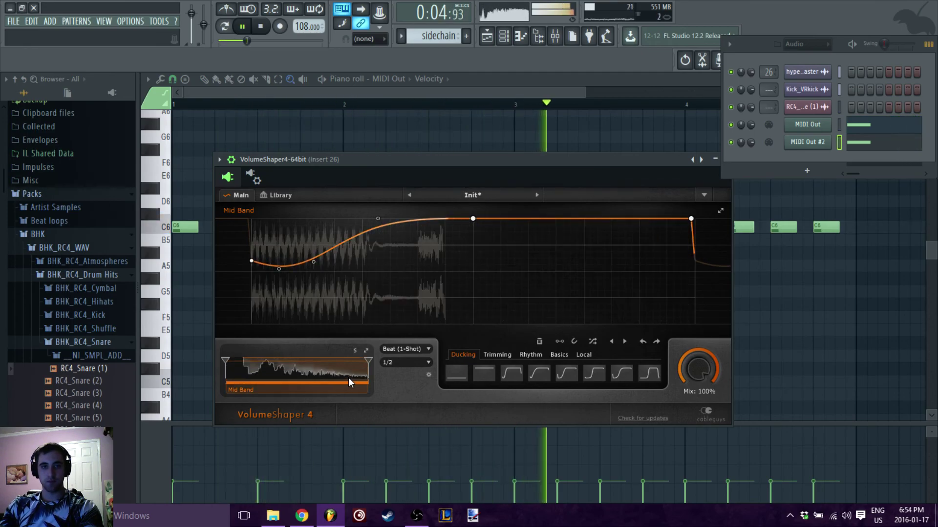
key("space")
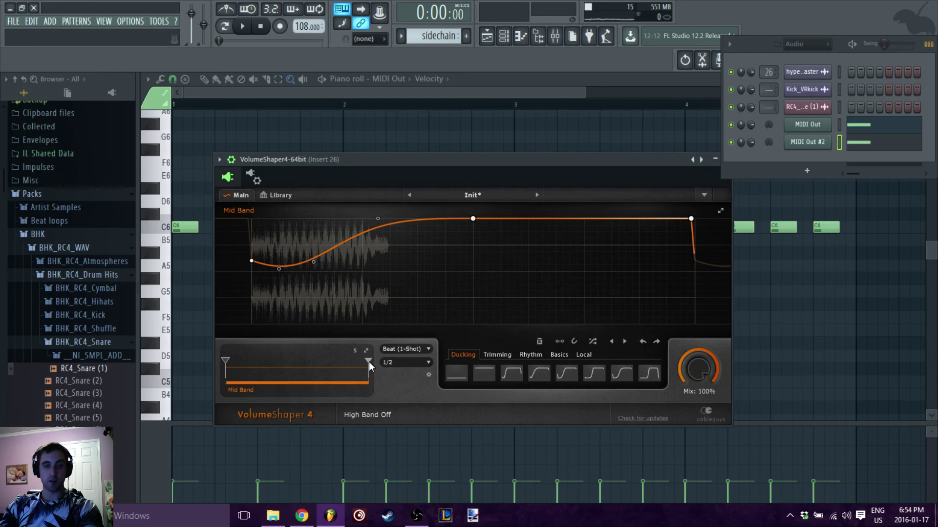
- Try splitting off a low band by raising VolumeShaper's Low Frequency to about 0.65, and return it to the minimum
mouse_move(368, 362)
left_mouse_down()
mouse_move(299, 362)
mouse_move(315, 362)
mouse_move(299, 374)
mouse_move(361, 374)
mouse_move(368, 362)
left_mouse_up()
left_click_drag(225, 361, 316, 362)
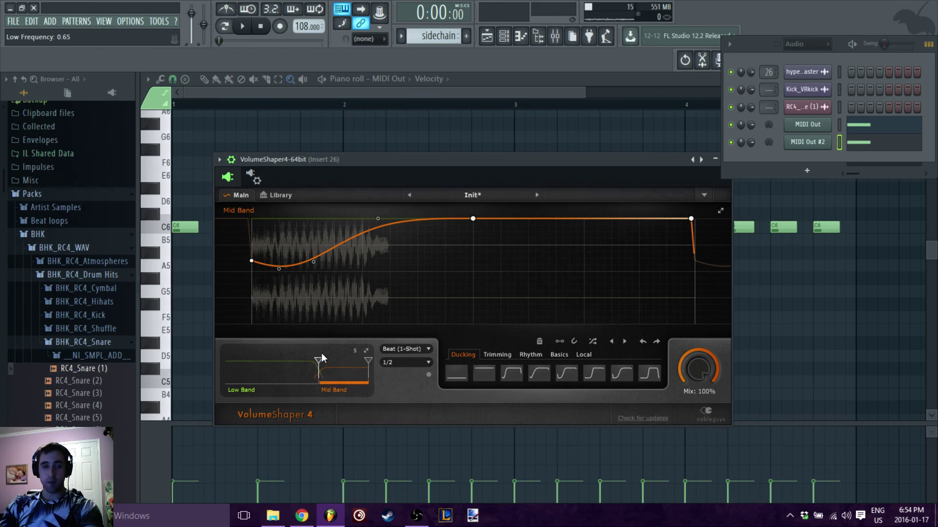
left_click_drag(322, 361, 226, 362)
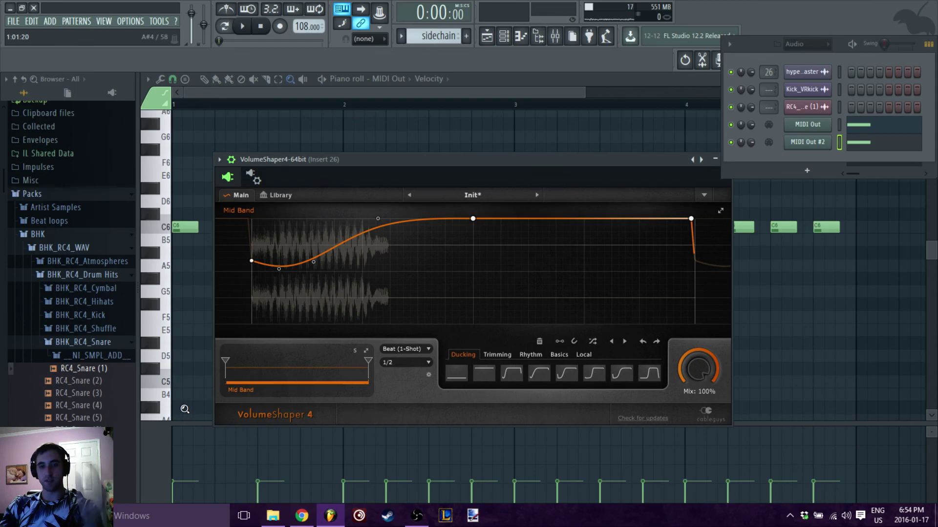
- Close VolumeShaper and look over the upper octaves of the MIDI Out piano roll
left_click_drag(503, 159, 442, 194)
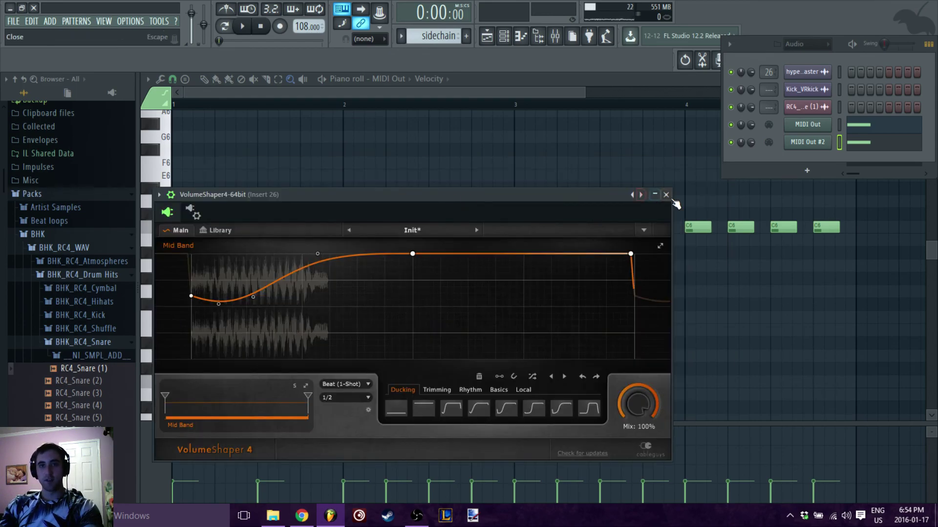
left_click(668, 196)
scroll(534, 283, "up", 8)
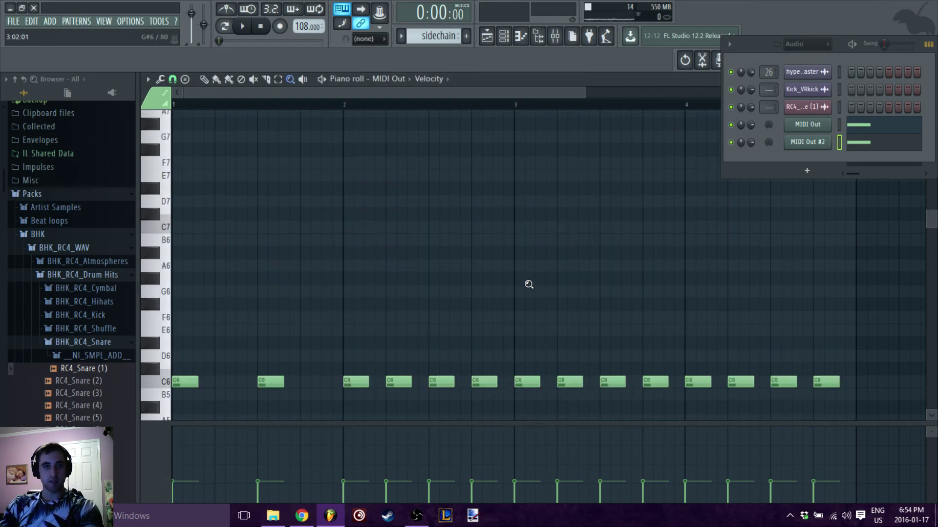
scroll(528, 285, "up", 3)
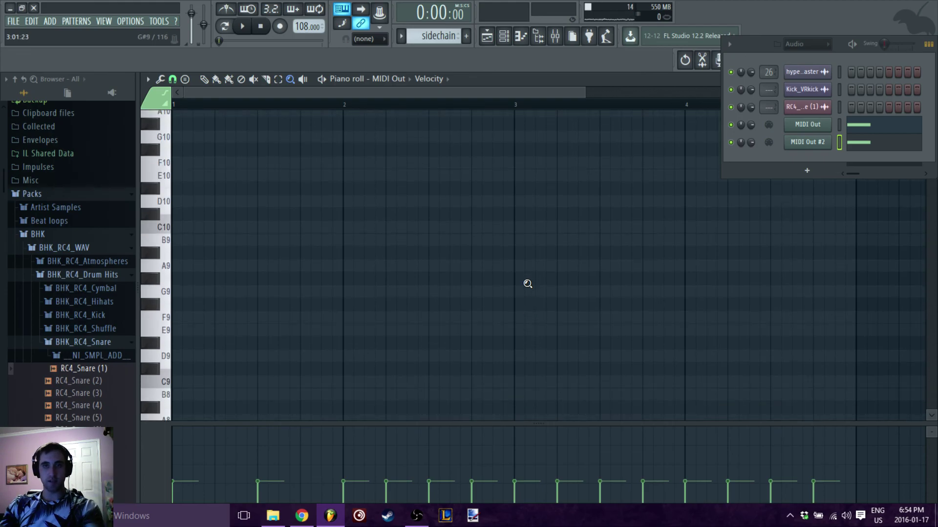